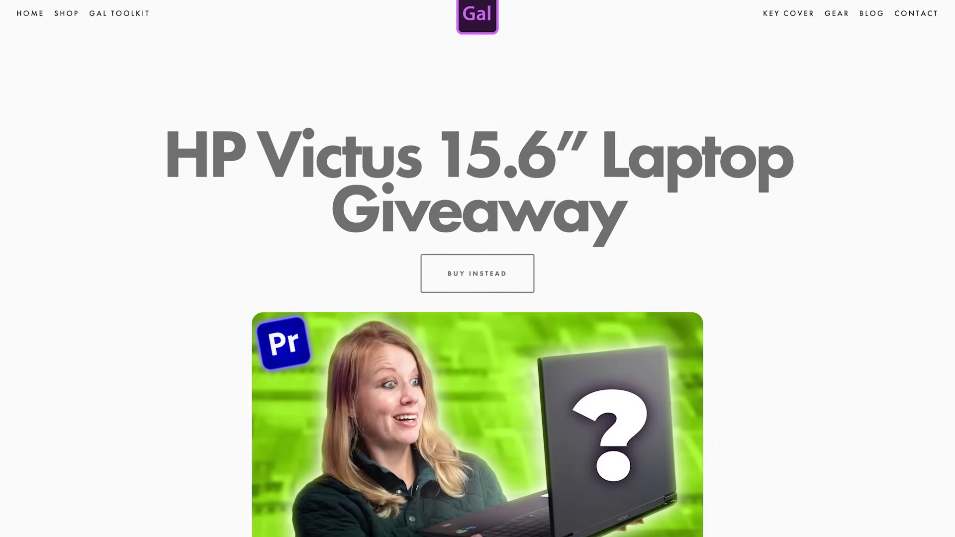
- Scroll the PremiereGal.com/NVIDIA giveaway page down to the entry form's address and phone fields
{"action": "scroll", "coordinate": [477, 269], "scroll_direction": "down", "scroll_amount": 3}
{"action": "scroll", "coordinate": [477, 269], "scroll_direction": "down", "scroll_amount": 5}
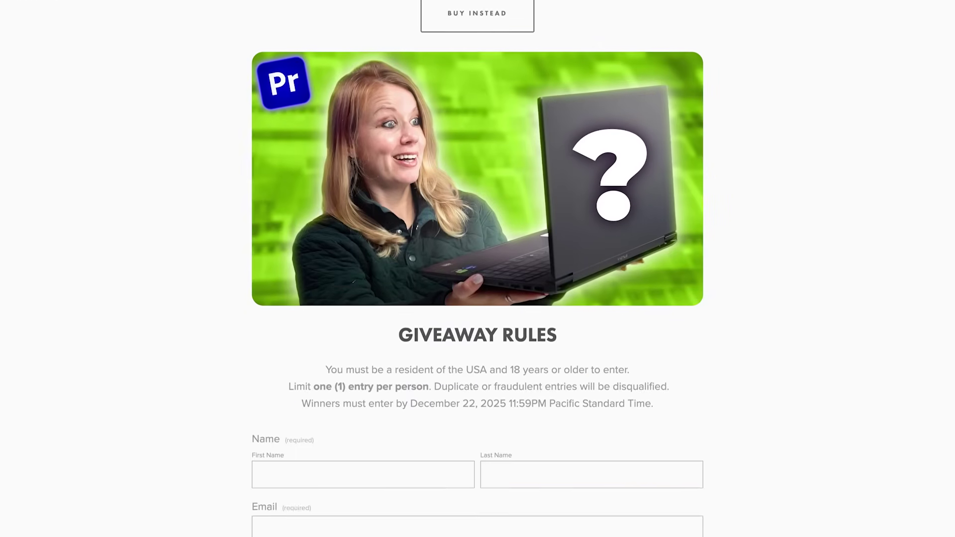
{"action": "scroll", "coordinate": [477, 269], "scroll_direction": "down", "scroll_amount": 5}
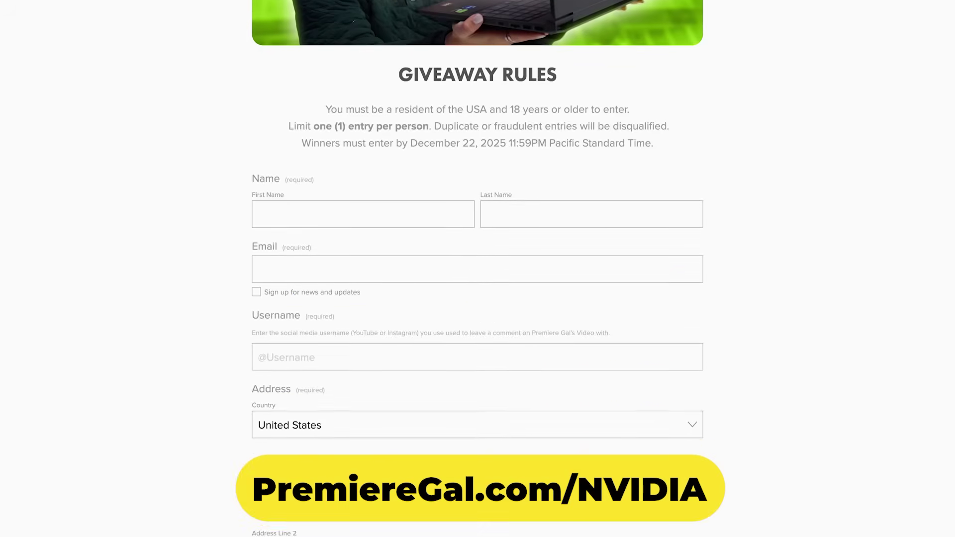
{"action": "scroll", "coordinate": [478, 269], "scroll_direction": "down", "scroll_amount": 3}
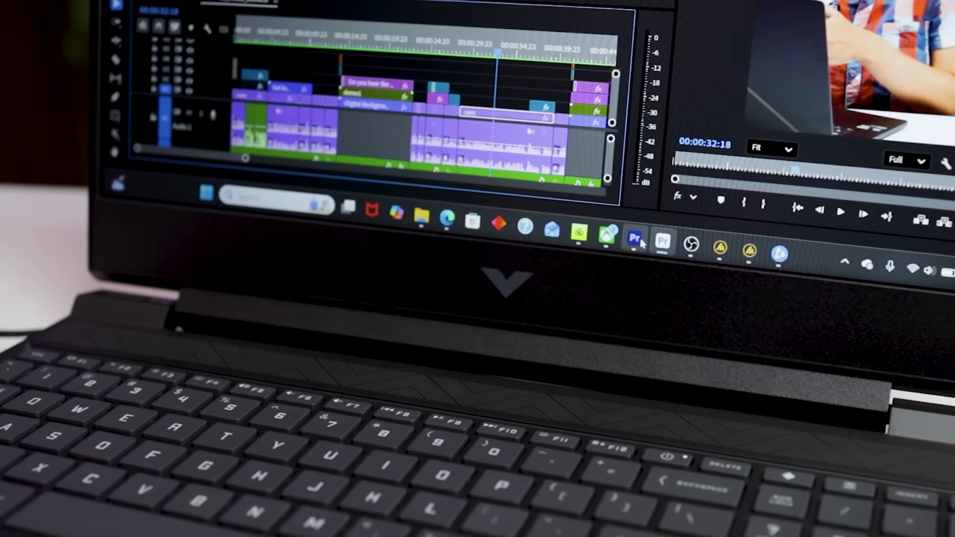
{"action": "left_click", "coordinate": [635, 239]}
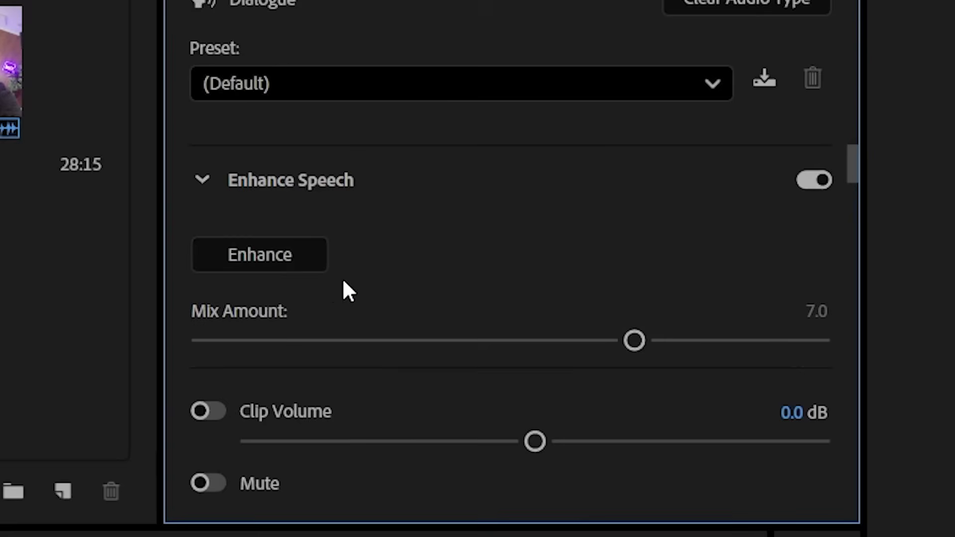
- Apply Enhance Speech to the dialogue clip and raise its mix amount from 7.0 to 7.9
{"action": "left_click", "coordinate": [271, 259]}
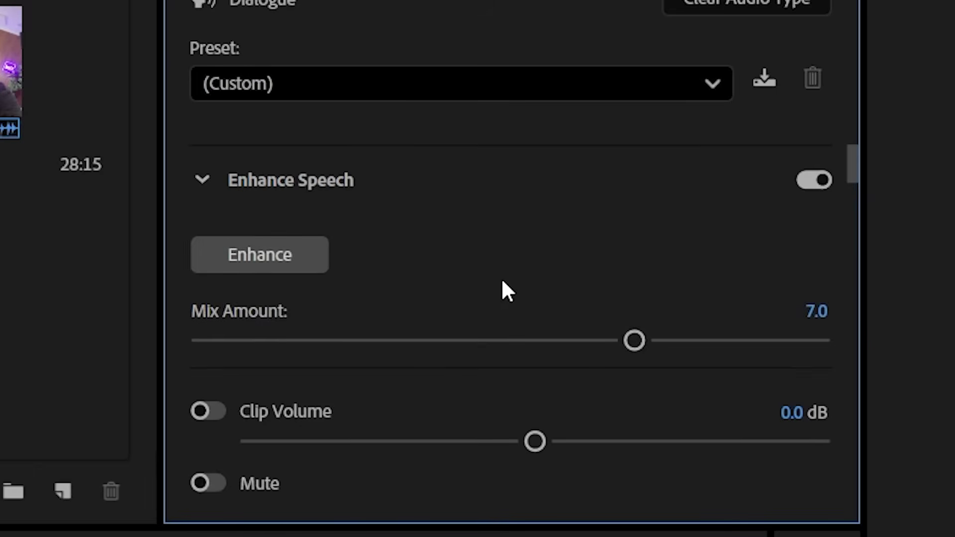
{"action": "left_click_drag", "start_coordinate": [634, 340], "coordinate": [693, 338]}
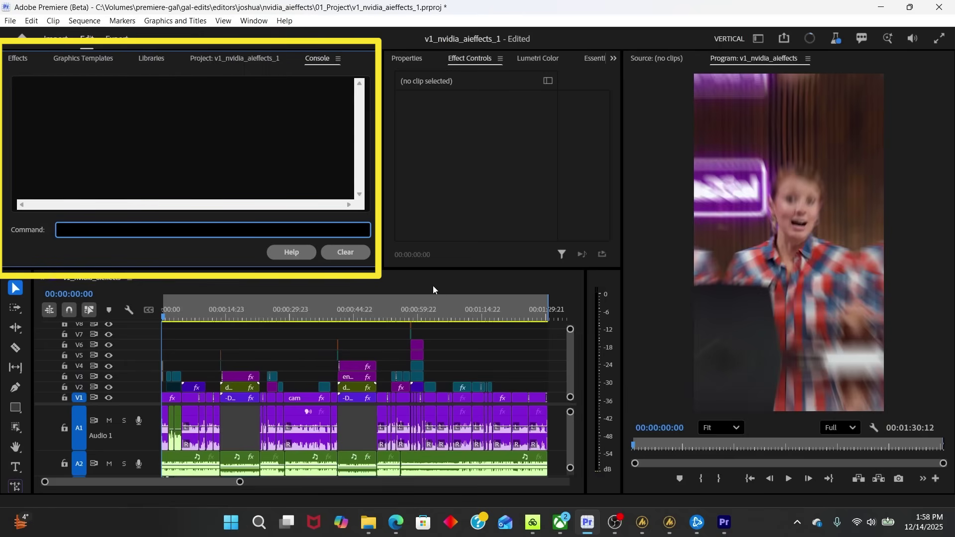
- Show the Console log with Ctrl+F12 and scroll through its entries
{"action": "key", "text": "ctrl+F12"}
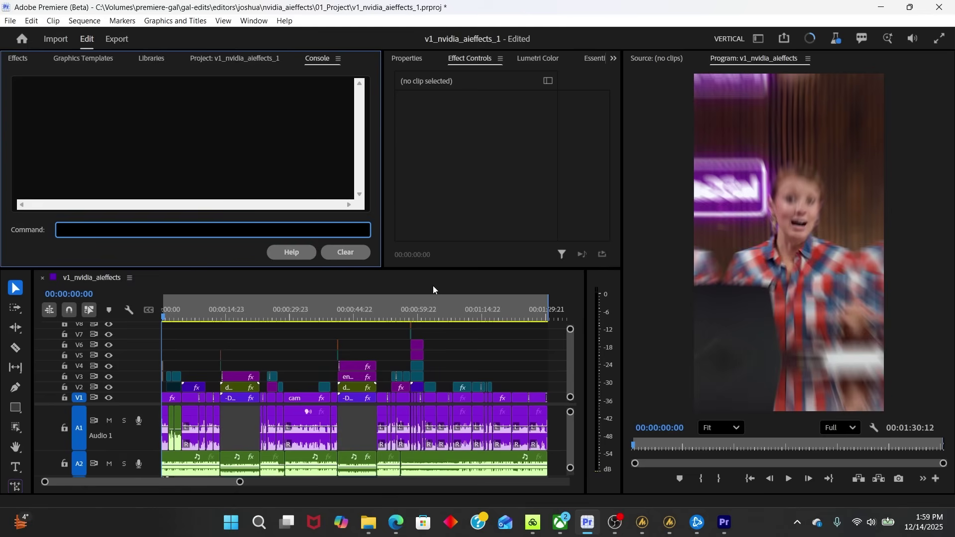
{"action": "scroll", "coordinate": [568, 404], "scroll_direction": "down", "scroll_amount": 5}
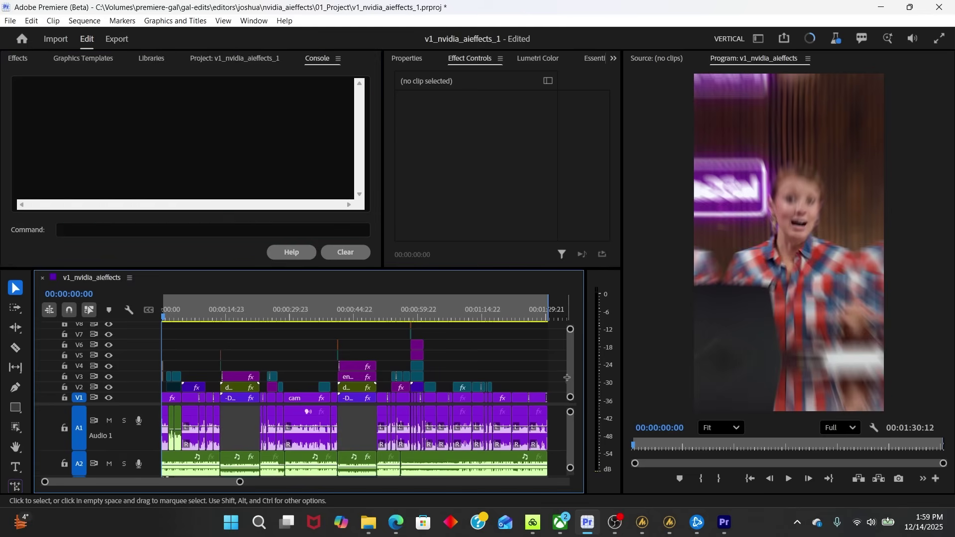
{"action": "scroll", "coordinate": [187, 482], "scroll_direction": "up", "scroll_amount": 5}
{"action": "scroll", "coordinate": [568, 348], "scroll_direction": "up", "scroll_amount": 3}
{"action": "scroll", "coordinate": [569, 359], "scroll_direction": "down", "scroll_amount": 3}
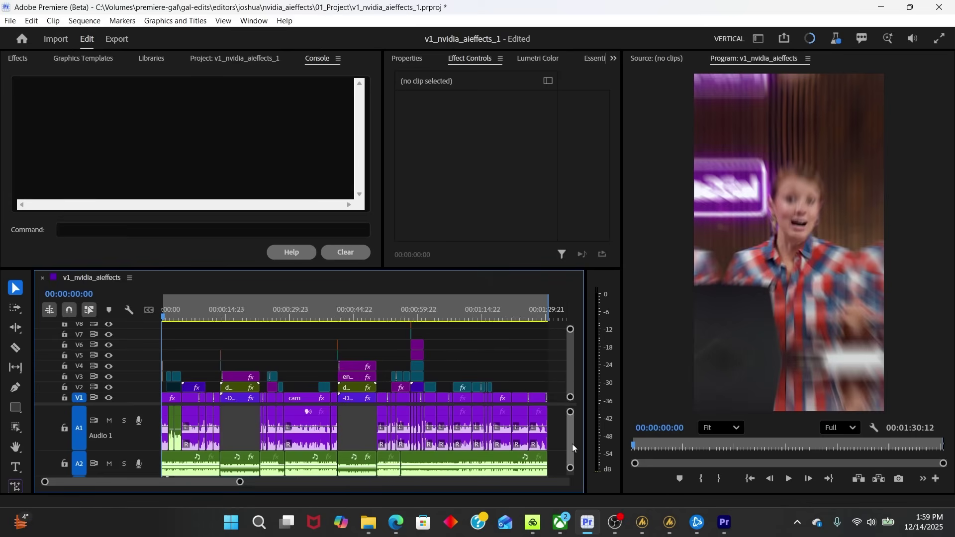
{"action": "scroll", "coordinate": [573, 448], "scroll_direction": "down", "scroll_amount": 3}
{"action": "scroll", "coordinate": [572, 452], "scroll_direction": "up", "scroll_amount": 3}
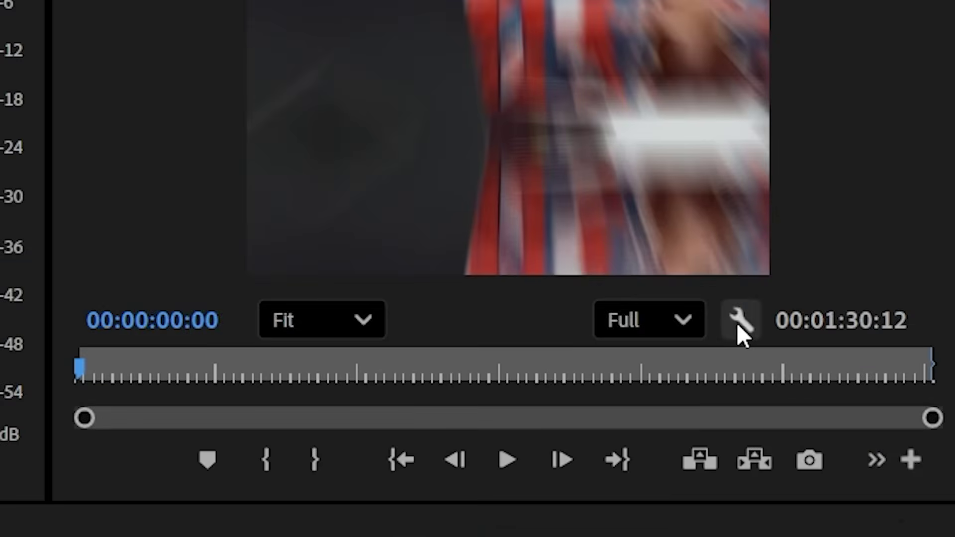
- Play the sequence at Full resolution and highlight the 0 / 2196 dropped-frames line
{"action": "left_click", "coordinate": [849, 428]}
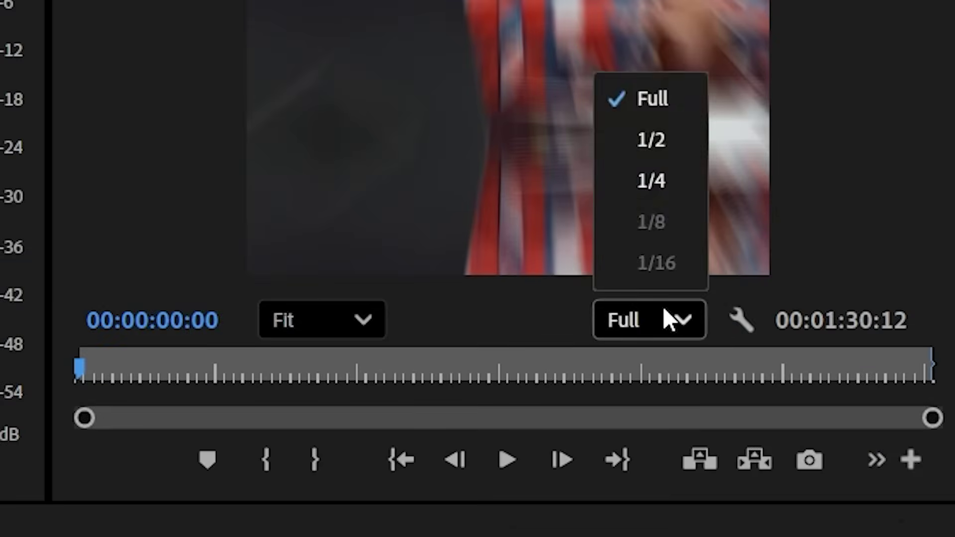
{"action": "left_click", "coordinate": [678, 103]}
{"action": "left_click", "coordinate": [506, 459]}
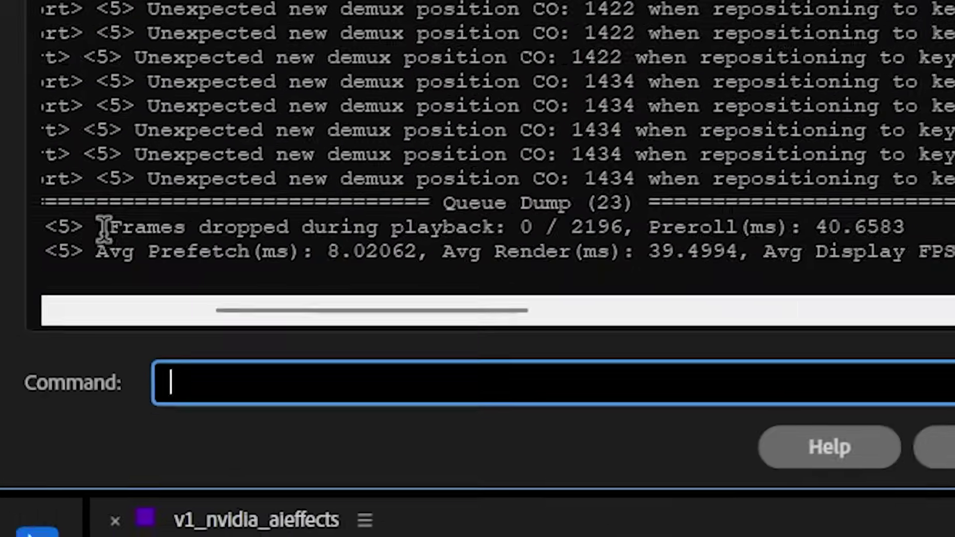
{"action": "left_click_drag", "start_coordinate": [83, 318], "coordinate": [481, 314]}
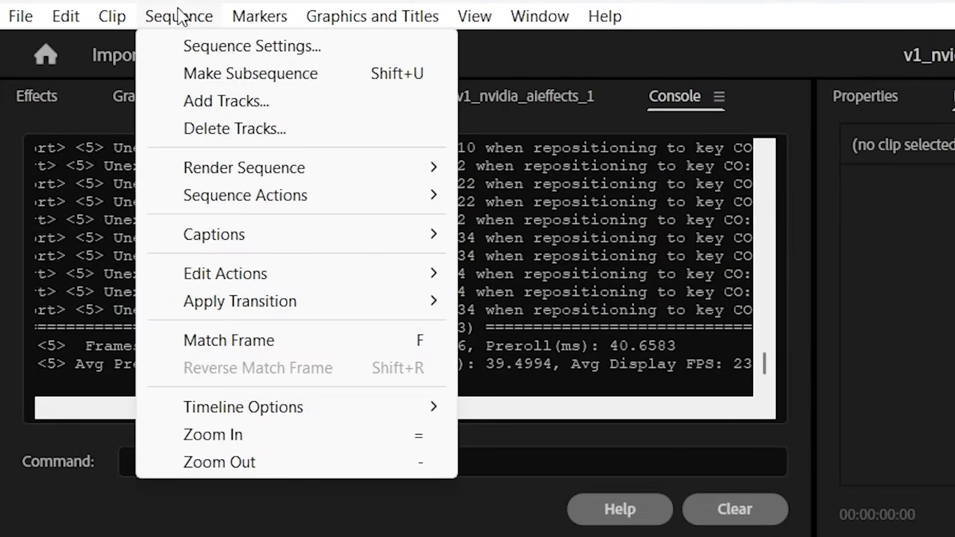
- Render the sequence in to out and highlight the Console's 2172 frames rendered in 28s
{"action": "mouse_move", "coordinate": [268, 169]}
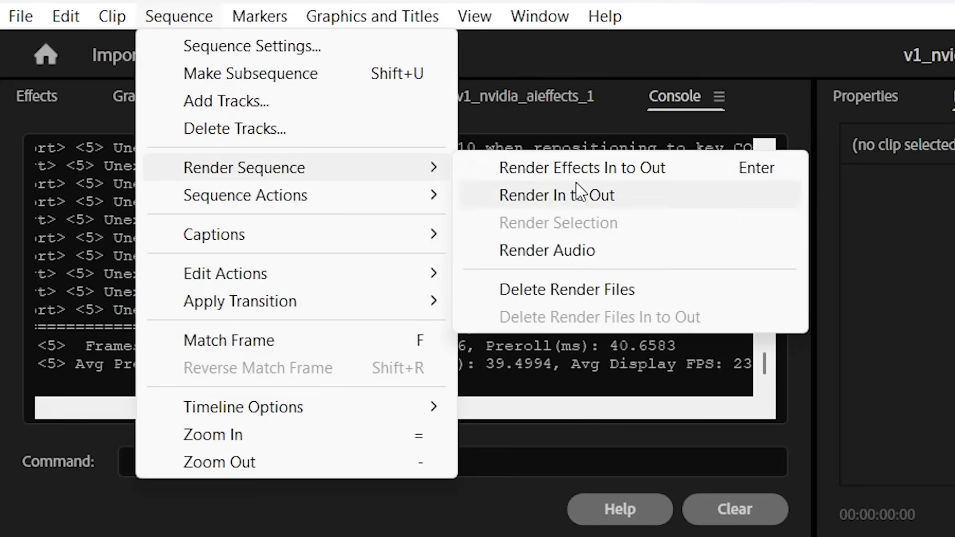
{"action": "left_click", "coordinate": [756, 203]}
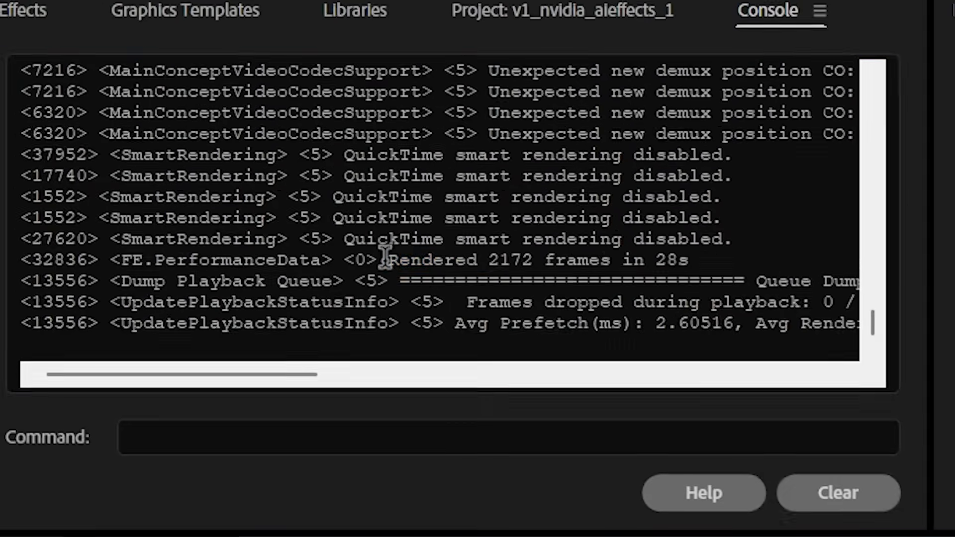
{"action": "left_click_drag", "start_coordinate": [388, 261], "coordinate": [462, 256]}
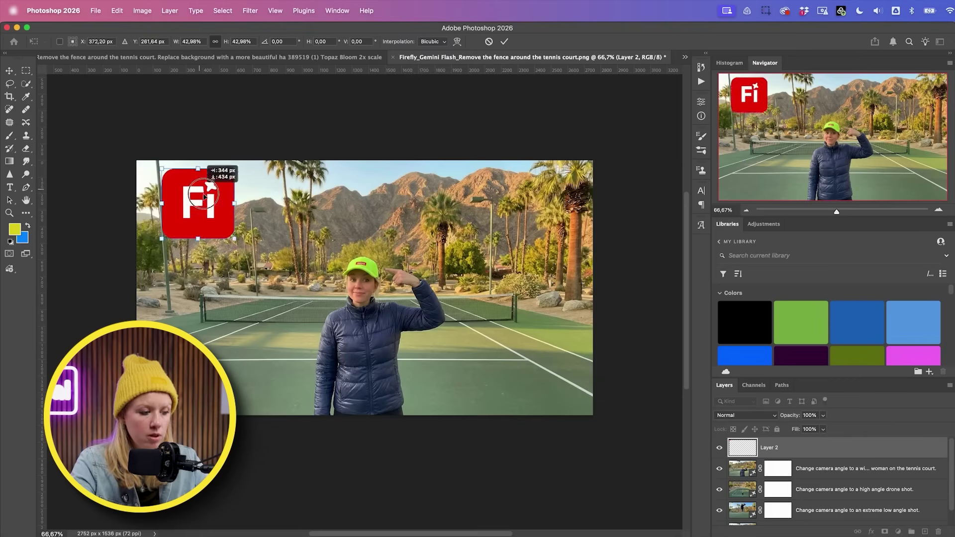
- Nudge the logo slightly left and down with the free transform handles
{"action": "left_click_drag", "start_coordinate": [204, 196], "coordinate": [188, 190]}
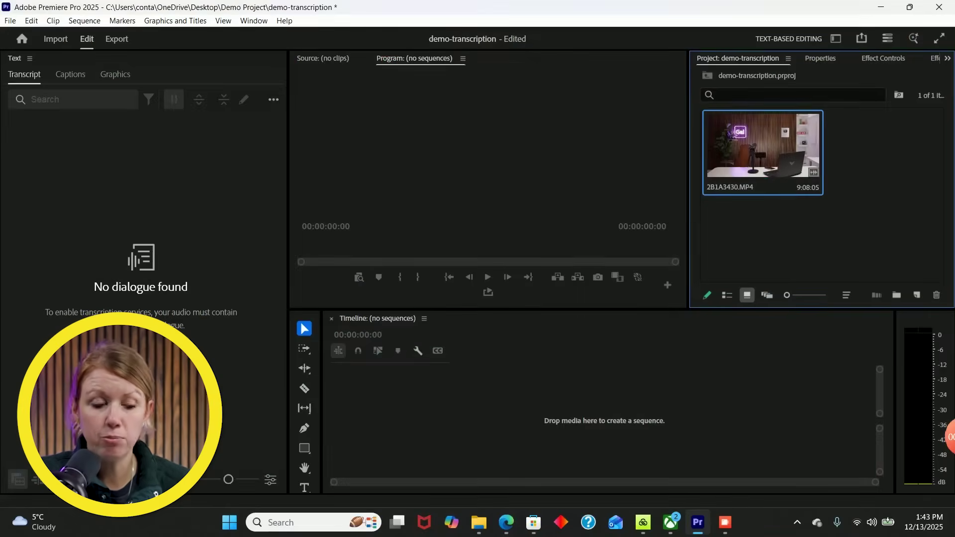
- Build a 2B1A3430 sequence from the clip and transcribe its speech, viewing progress details
{"action": "left_click_drag", "start_coordinate": [617, 288], "coordinate": [455, 407]}
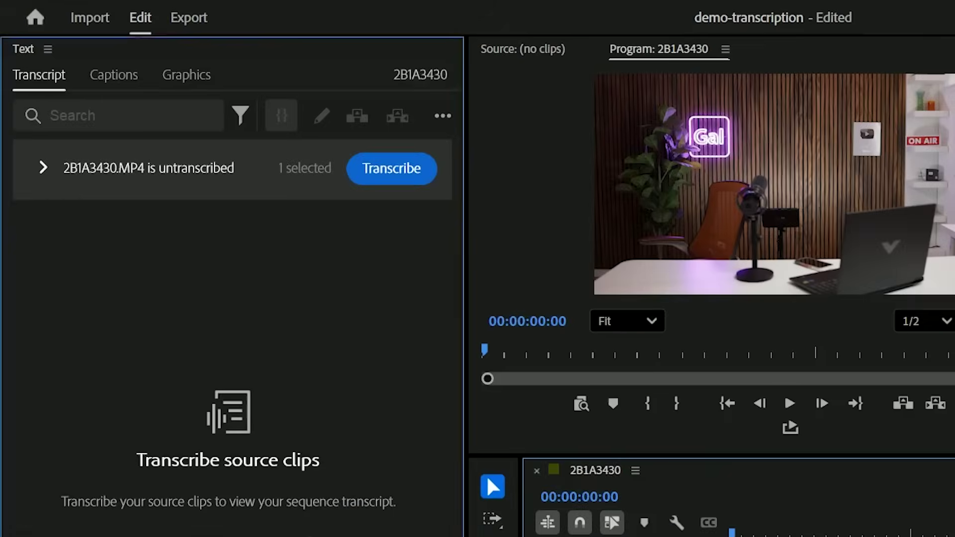
{"action": "left_click", "coordinate": [241, 132]}
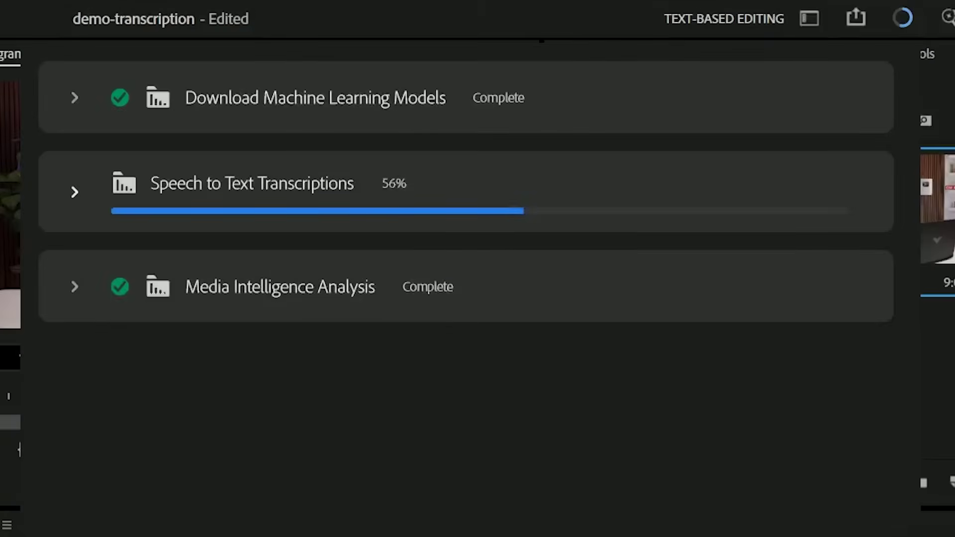
{"action": "left_click", "coordinate": [75, 192]}
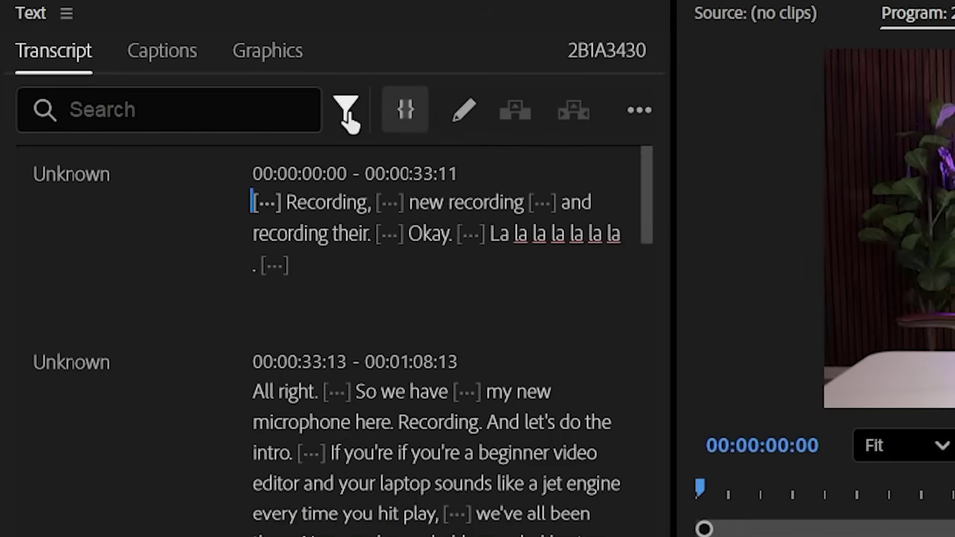
- Filter the transcript to Pauses and delete all 52 of them from the sequence
{"action": "left_click", "coordinate": [345, 111]}
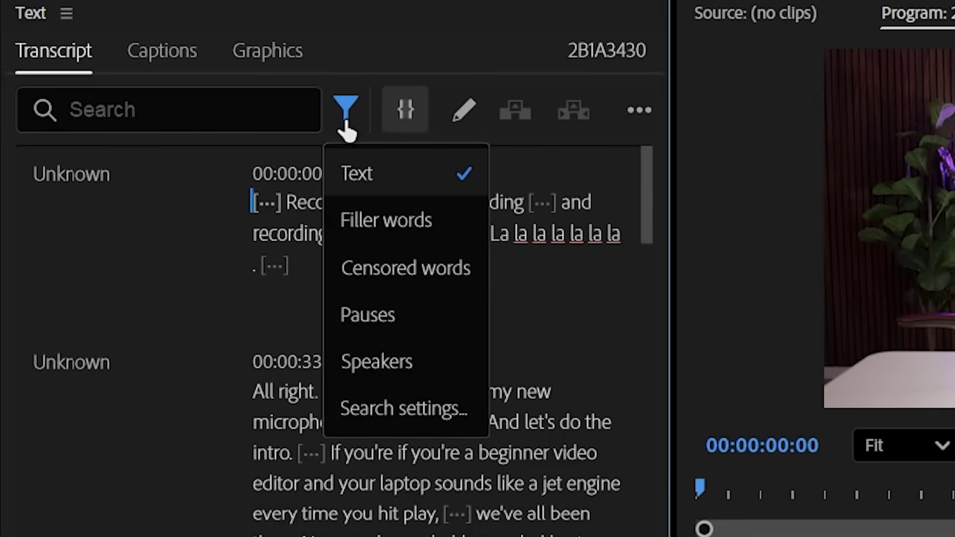
{"action": "left_click", "coordinate": [379, 325]}
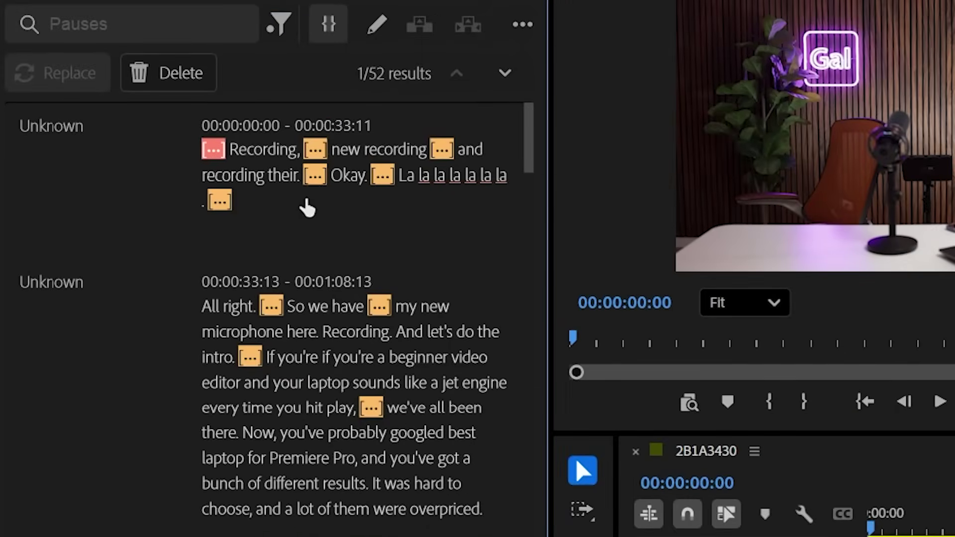
{"action": "left_click", "coordinate": [159, 78]}
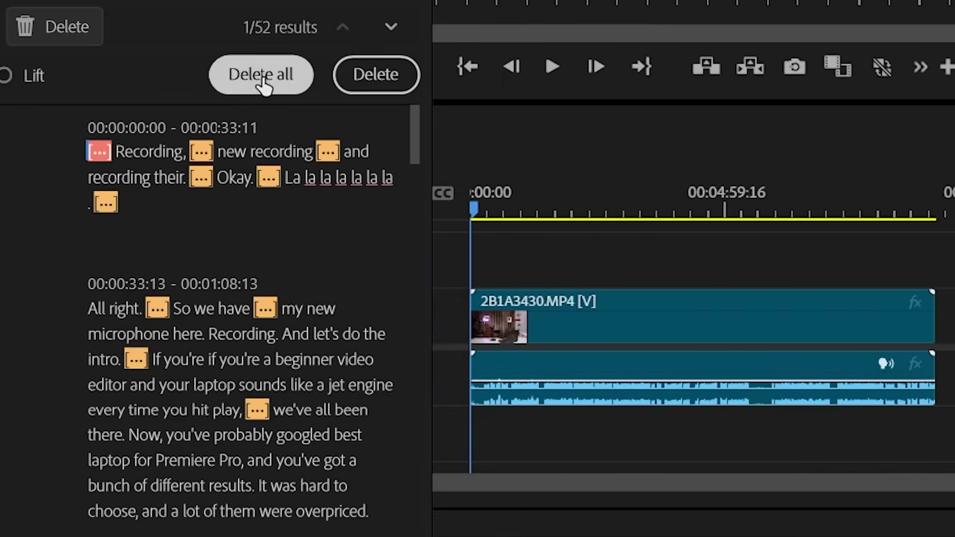
{"action": "left_click", "coordinate": [262, 82]}
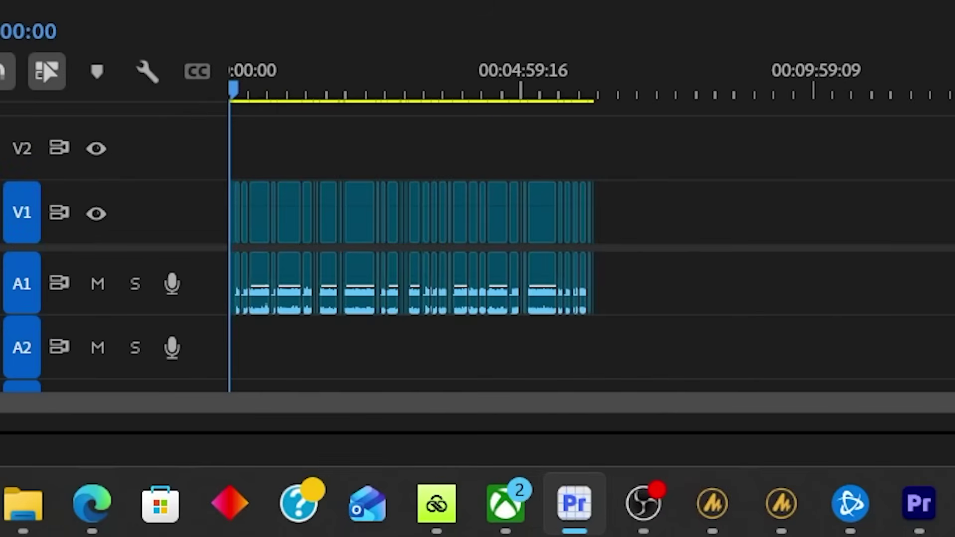
{"action": "left_click_drag", "start_coordinate": [10, 416], "coordinate": [198, 414]}
{"action": "left_click_drag", "start_coordinate": [285, 90], "coordinate": [386, 79]}
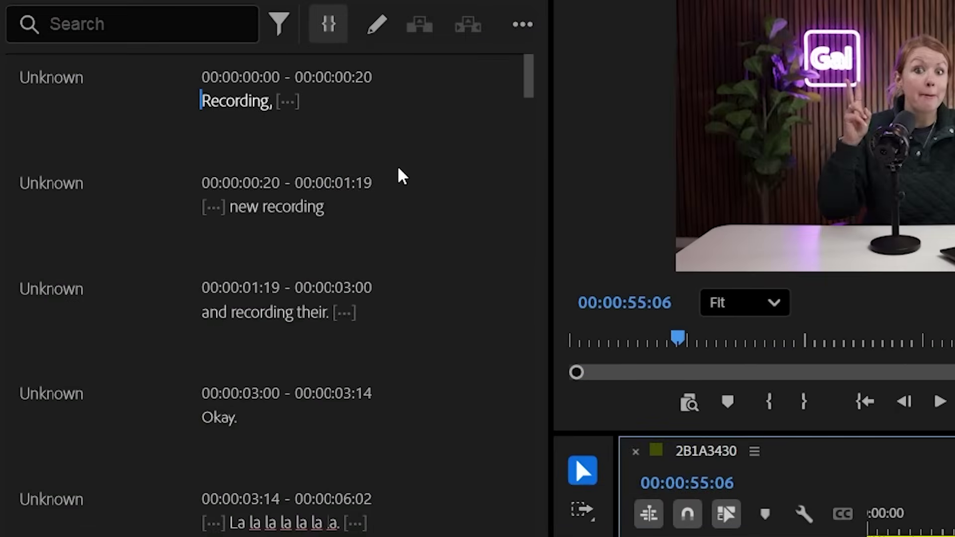
- Filter the transcript to filler words and extract them all, shortening the sequence to 6:12:11
{"action": "left_click", "coordinate": [278, 23]}
{"action": "left_click", "coordinate": [316, 125]}
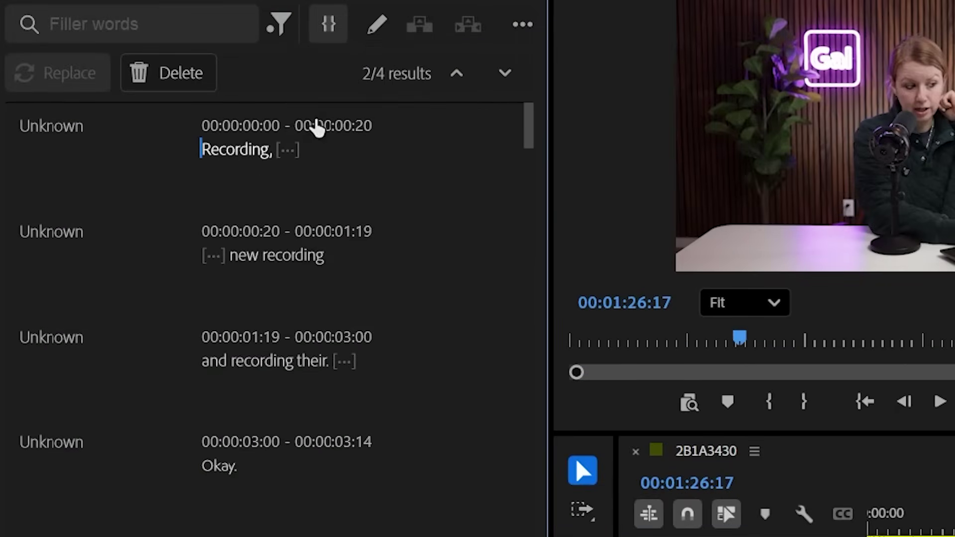
{"action": "left_click", "coordinate": [174, 72]}
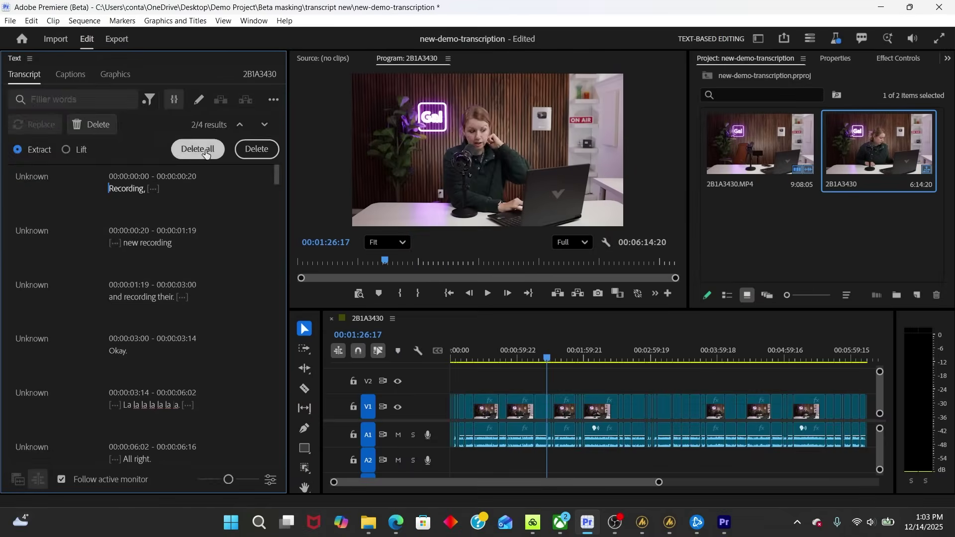
{"action": "left_click", "coordinate": [206, 152]}
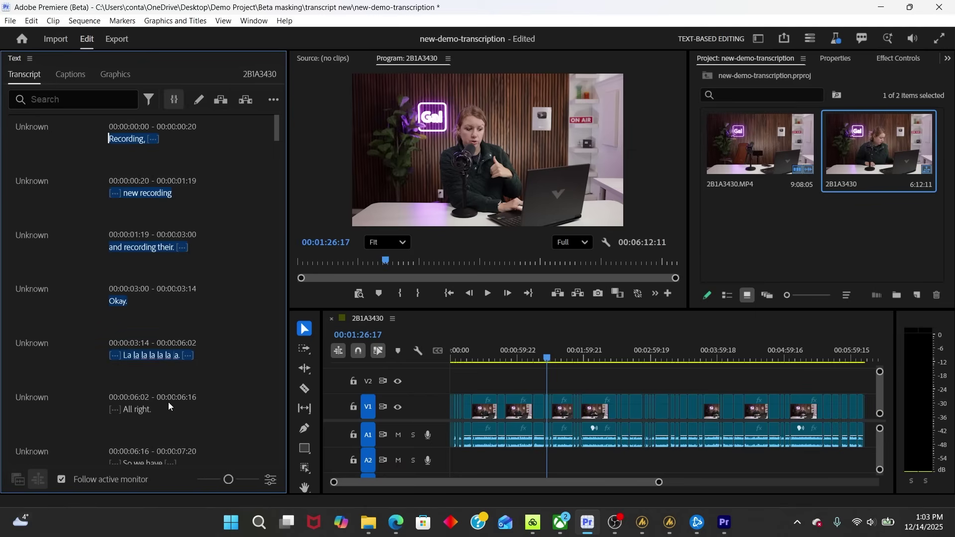
- Select the transcript from "Recording," to "All right." and extract it, leaving 6:05:20
{"action": "left_click_drag", "start_coordinate": [169, 402], "coordinate": [162, 410]}
{"action": "left_click_drag", "start_coordinate": [166, 411], "coordinate": [165, 411]}
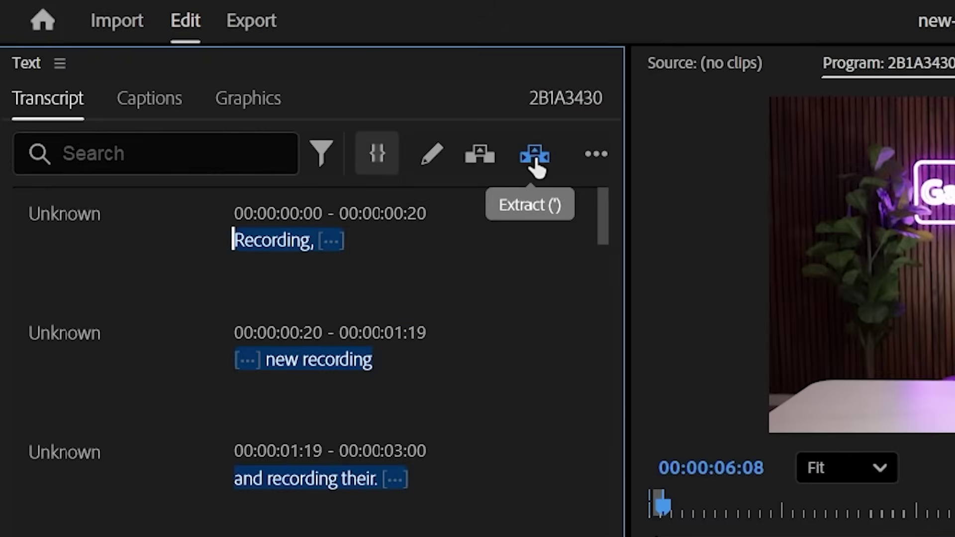
{"action": "key", "text": "apostrophe"}
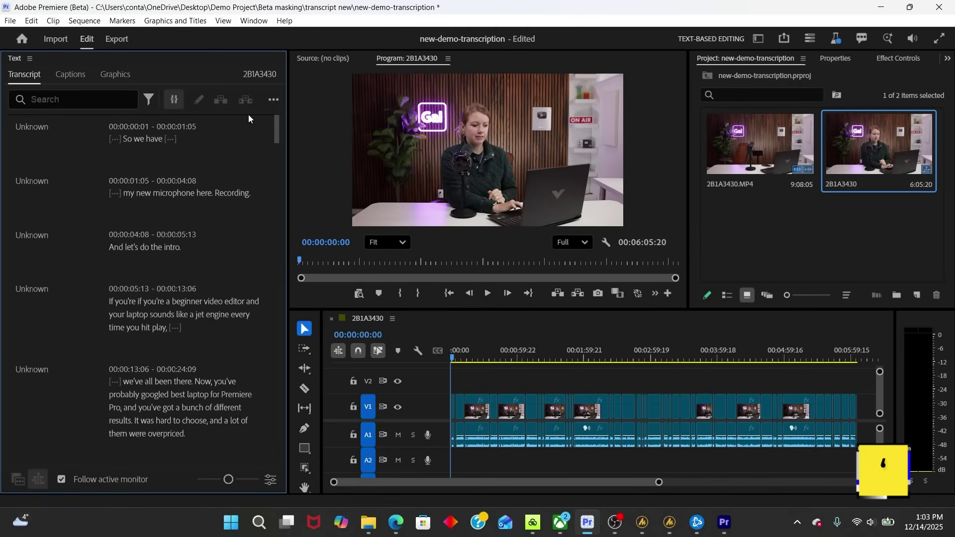
{"action": "left_click_drag", "start_coordinate": [658, 482], "coordinate": [513, 482]}
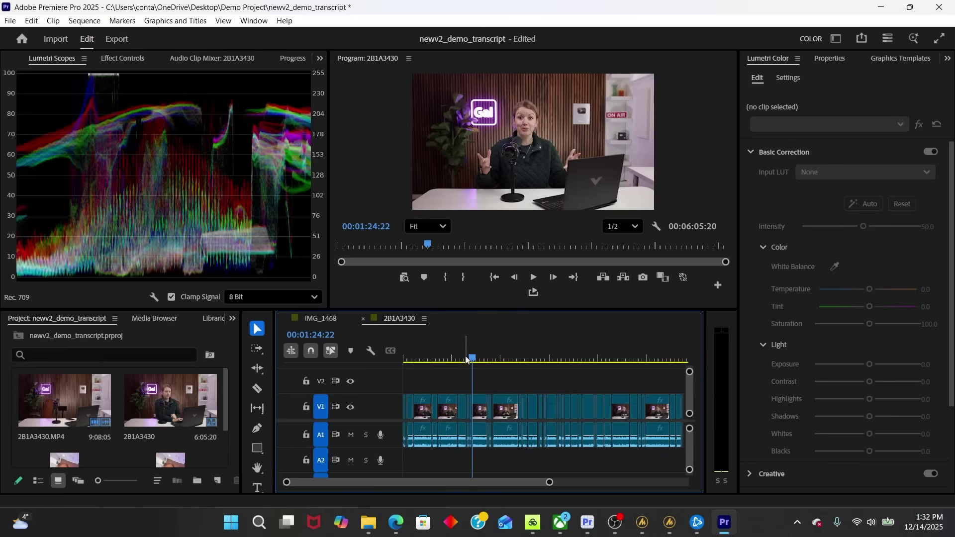
- Preview earlier footage in the sequence and widen the project bin
{"action": "left_click_drag", "start_coordinate": [465, 357], "coordinate": [478, 373]}
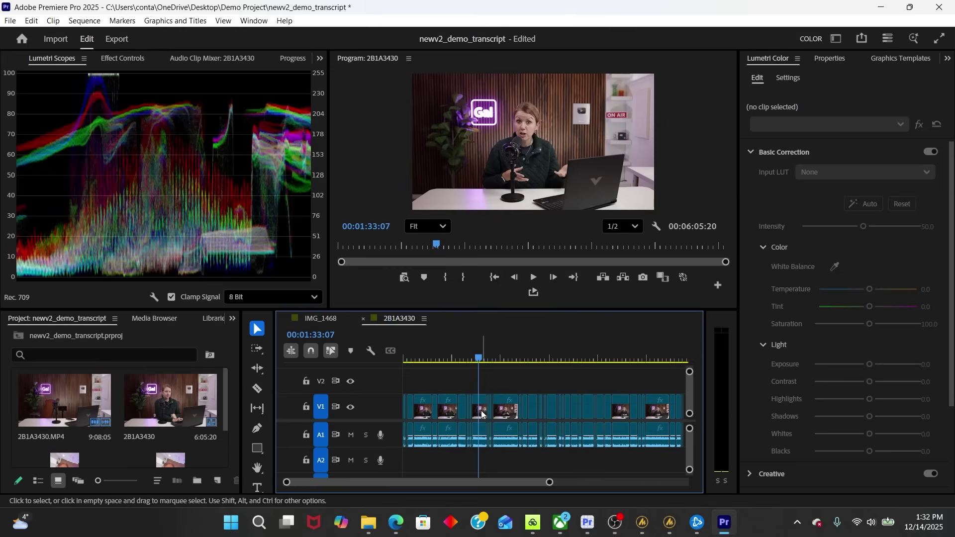
{"action": "left_click", "coordinate": [482, 415]}
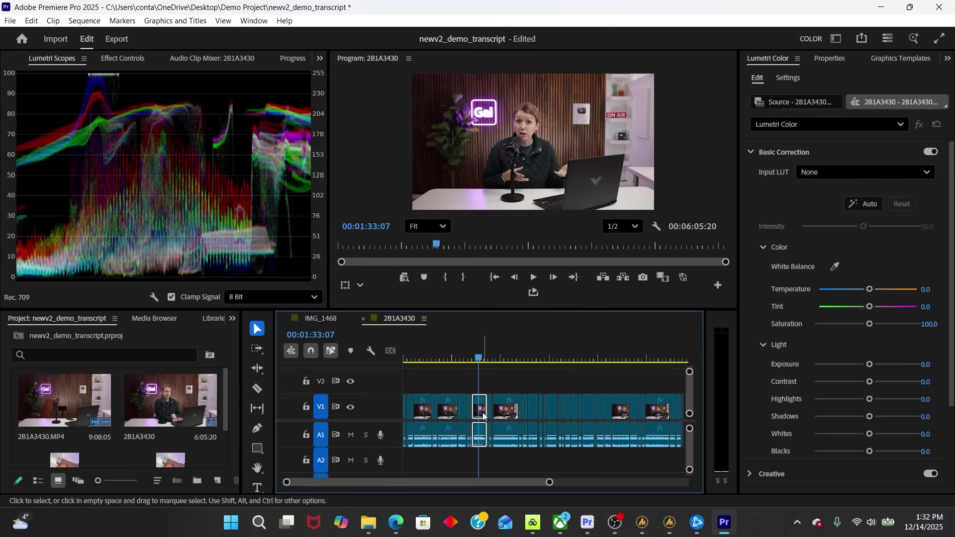
{"action": "left_click", "coordinate": [501, 384]}
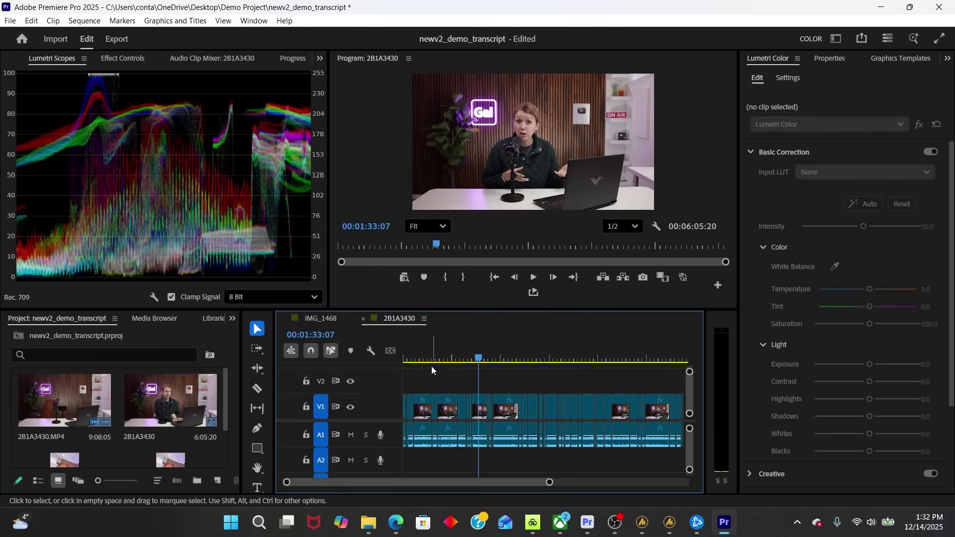
{"action": "left_click_drag", "start_coordinate": [241, 429], "coordinate": [274, 430]}
- Create a new adjustment layer and stretch it on V2 across the full V1 footage
{"action": "left_click", "coordinate": [383, 443]}
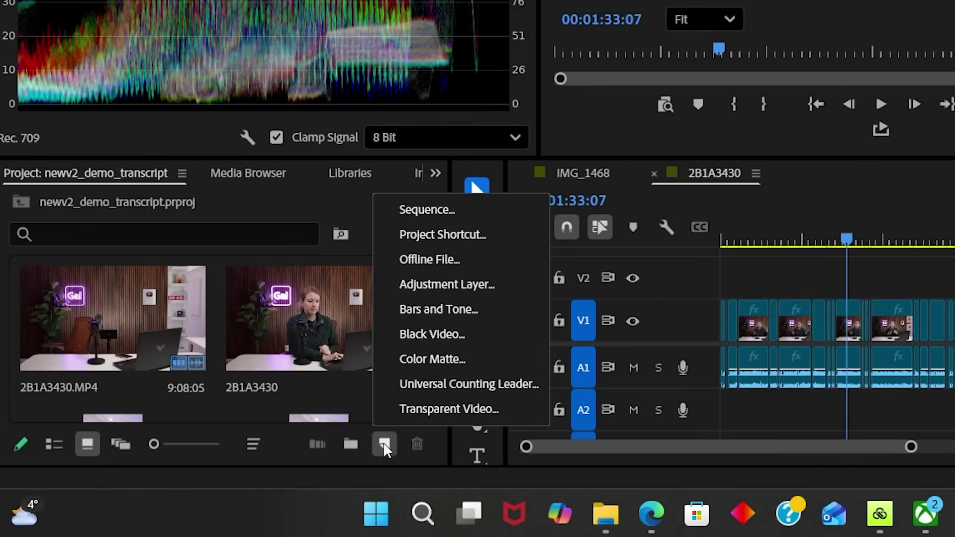
{"action": "left_click", "coordinate": [439, 285]}
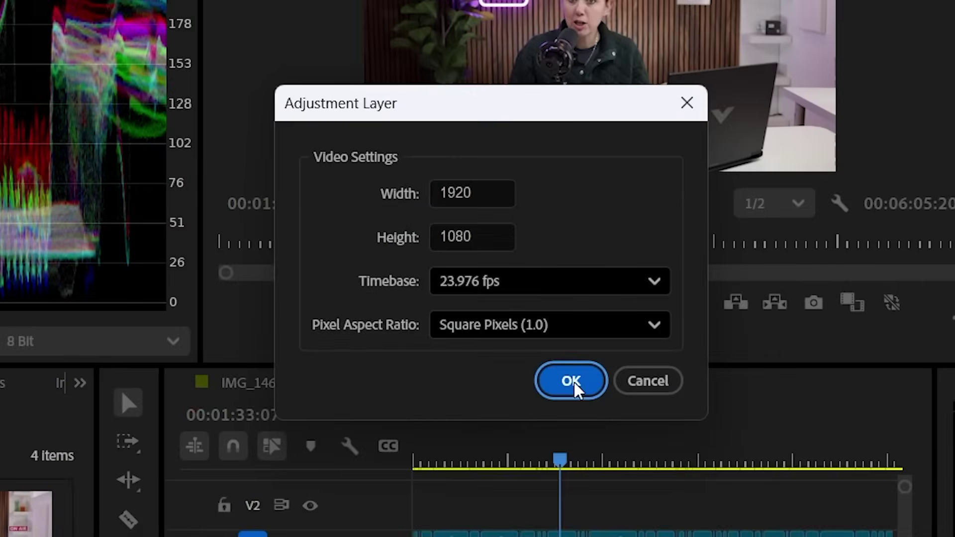
{"action": "left_click", "coordinate": [572, 382]}
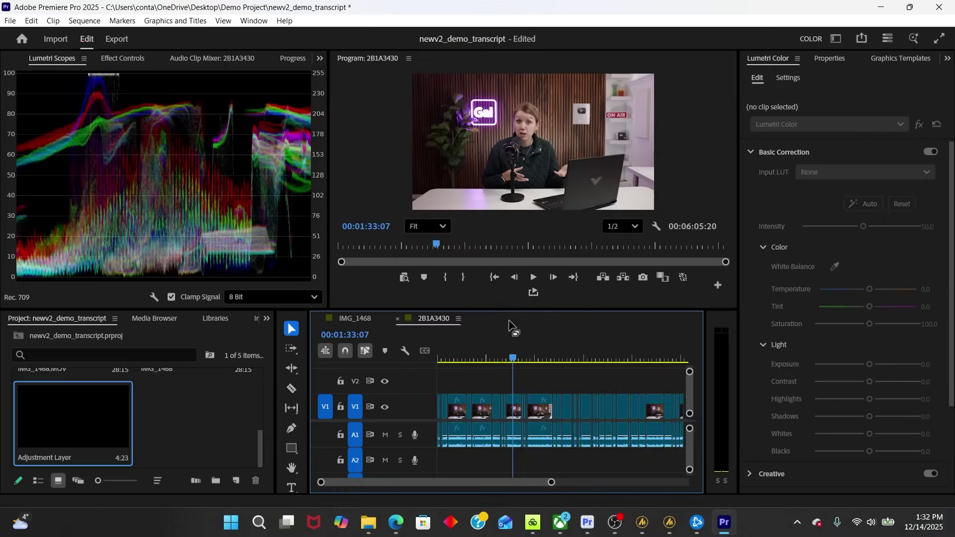
{"action": "left_click_drag", "start_coordinate": [84, 418], "coordinate": [448, 383]}
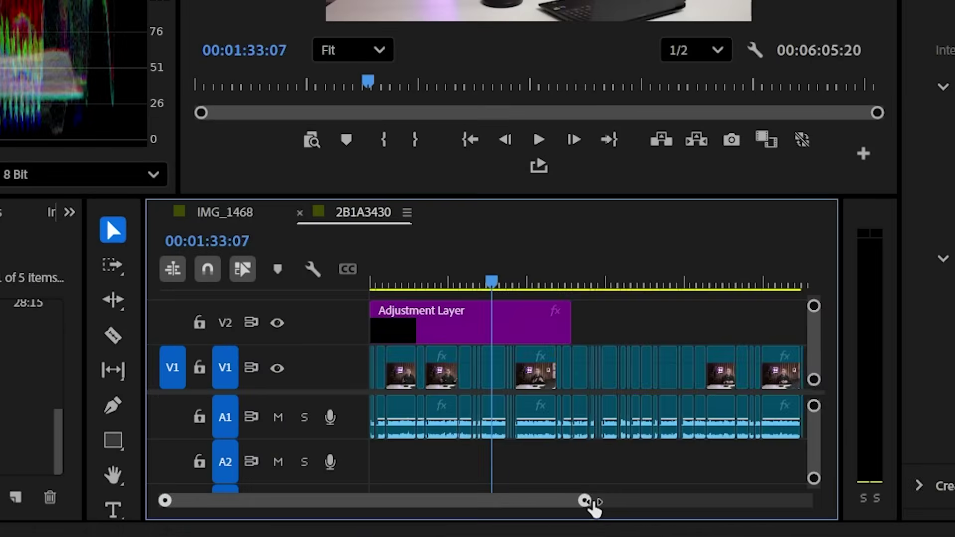
{"action": "left_click_drag", "start_coordinate": [593, 502], "coordinate": [635, 503]}
{"action": "left_click_drag", "start_coordinate": [523, 318], "coordinate": [766, 322]}
- Apply Lumetri Auto colour correction to the Adjustment Layer and reduce its intensity
{"action": "left_click", "coordinate": [539, 327]}
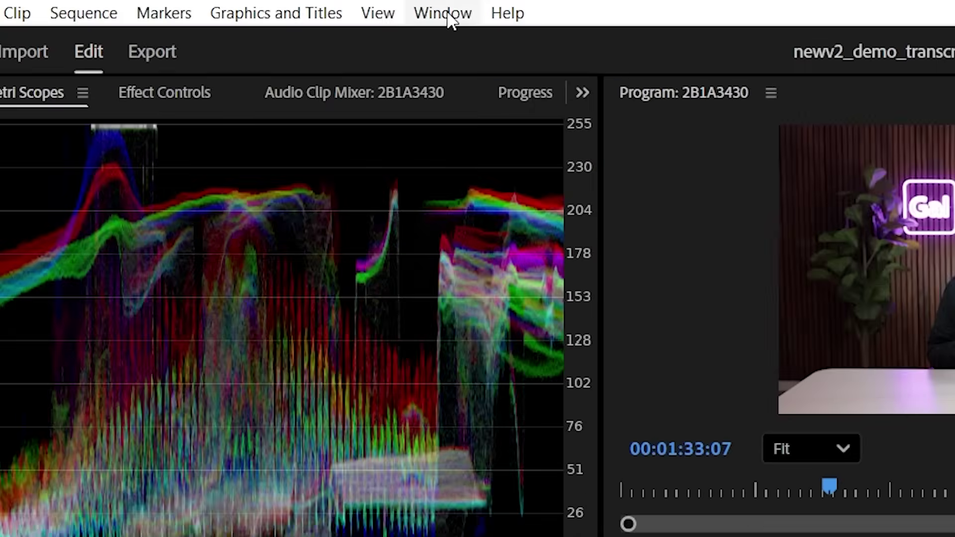
{"action": "left_click", "coordinate": [443, 14]}
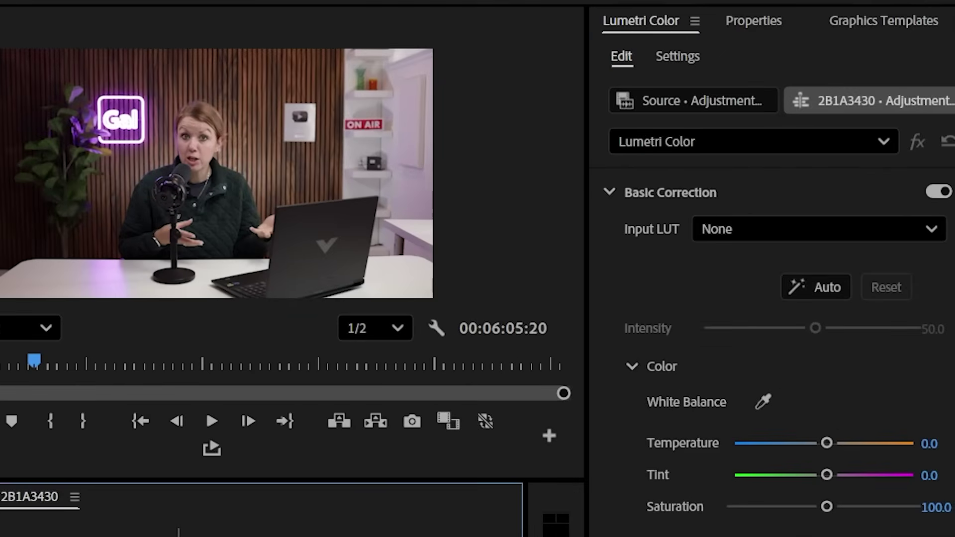
{"action": "left_click", "coordinate": [809, 284]}
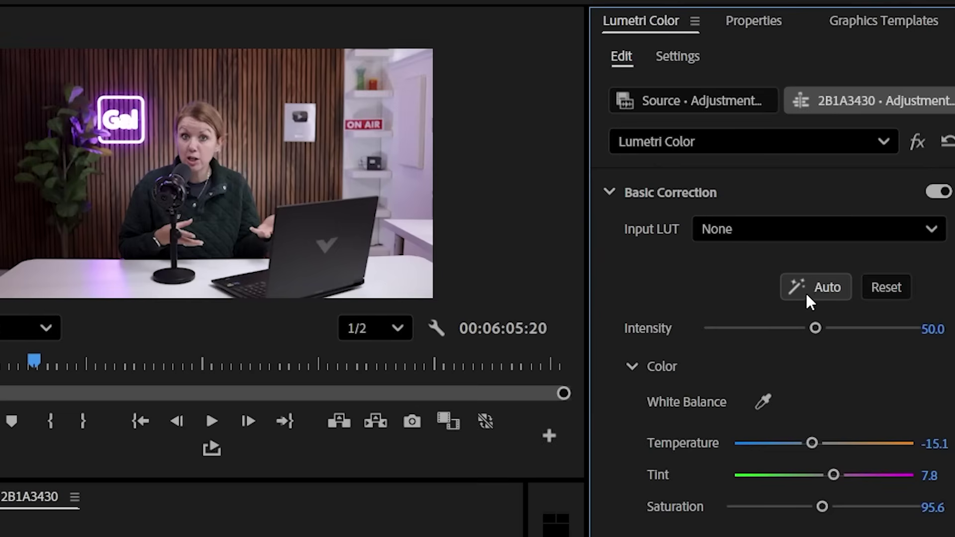
{"action": "left_click_drag", "start_coordinate": [805, 332], "coordinate": [750, 335]}
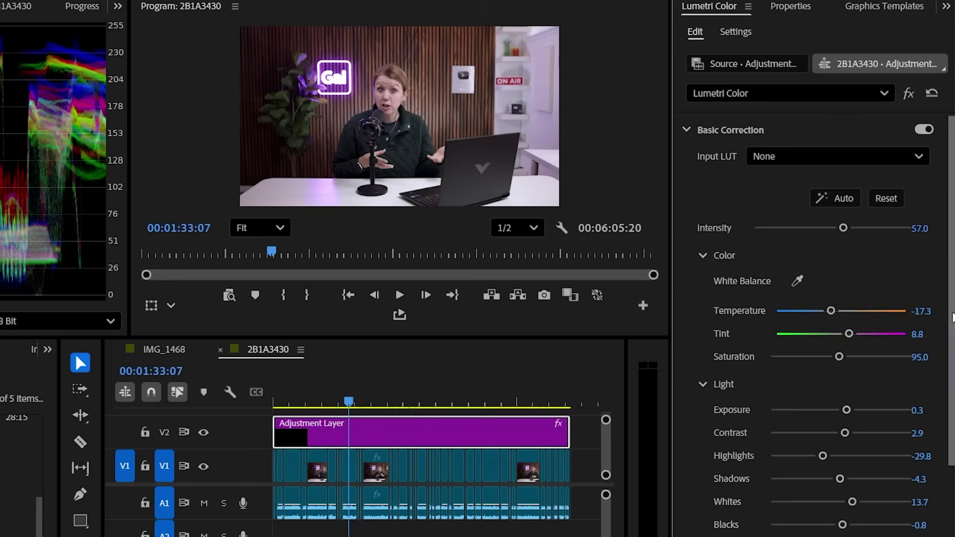
- Set Basic Correction Contrast 24.5, Shadows -18.2 and Blacks -14.5
{"action": "scroll", "coordinate": [841, 455], "scroll_direction": "down", "scroll_amount": 3}
{"action": "left_click_drag", "start_coordinate": [839, 413], "coordinate": [840, 421]}
{"action": "left_click_drag", "start_coordinate": [844, 369], "coordinate": [857, 369]}
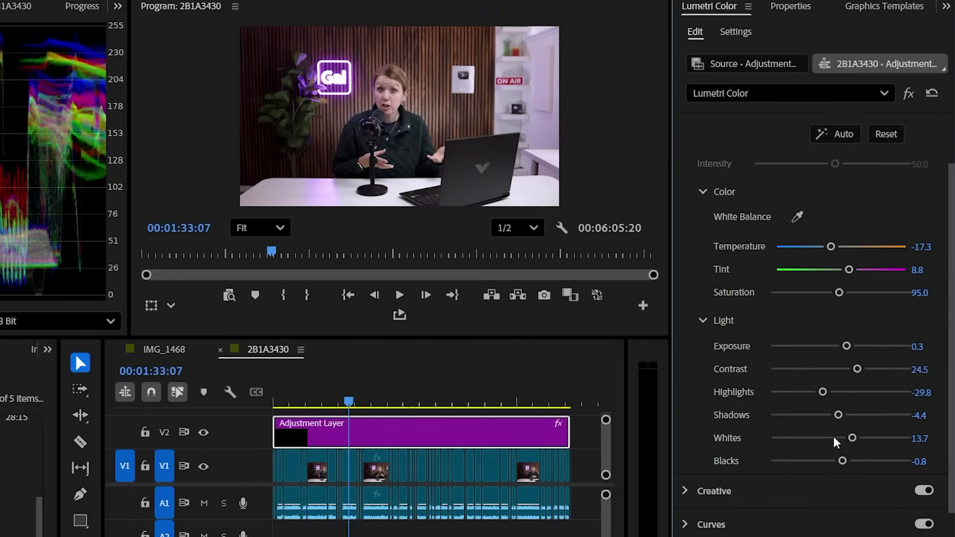
{"action": "left_click_drag", "start_coordinate": [842, 460], "coordinate": [823, 468]}
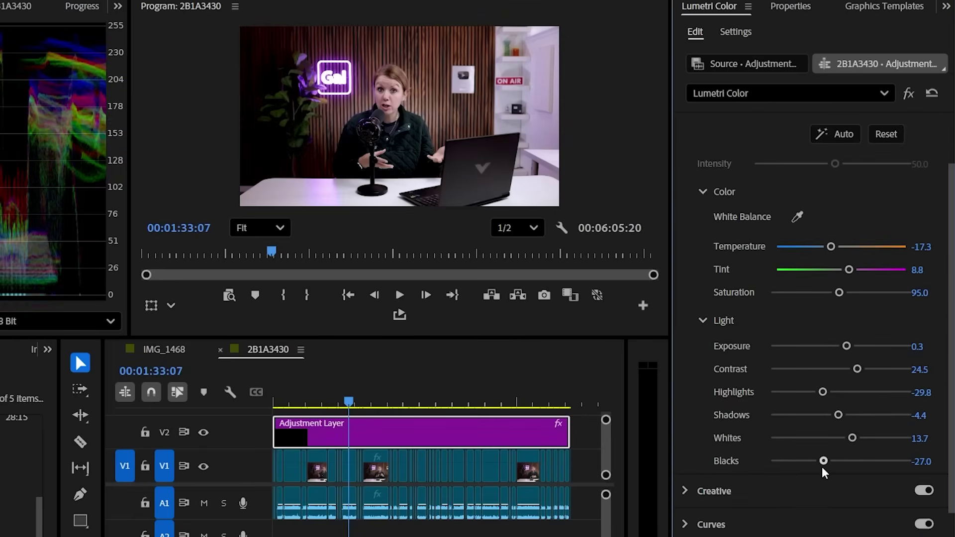
{"action": "left_click_drag", "start_coordinate": [838, 416], "coordinate": [832, 462]}
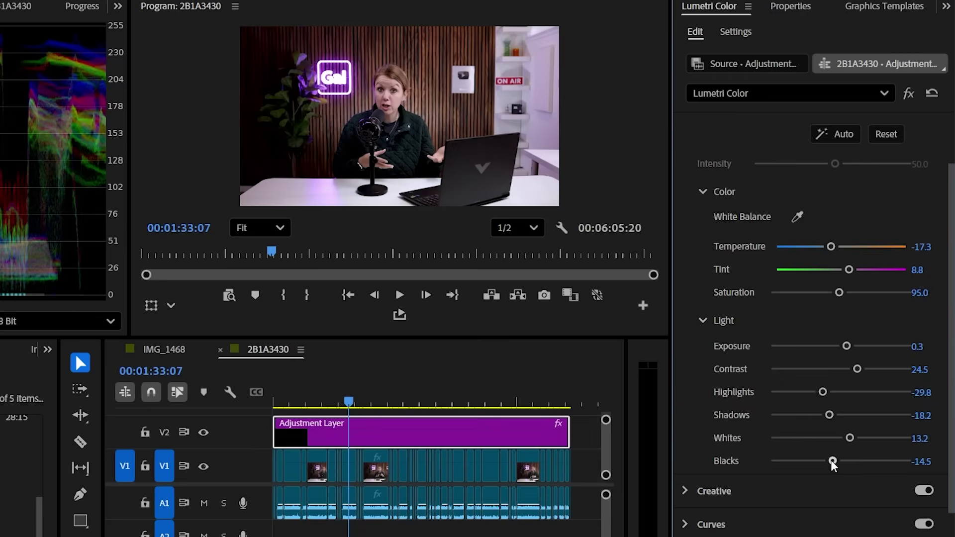
{"action": "scroll", "coordinate": [680, 417], "scroll_direction": "down", "scroll_amount": 3}
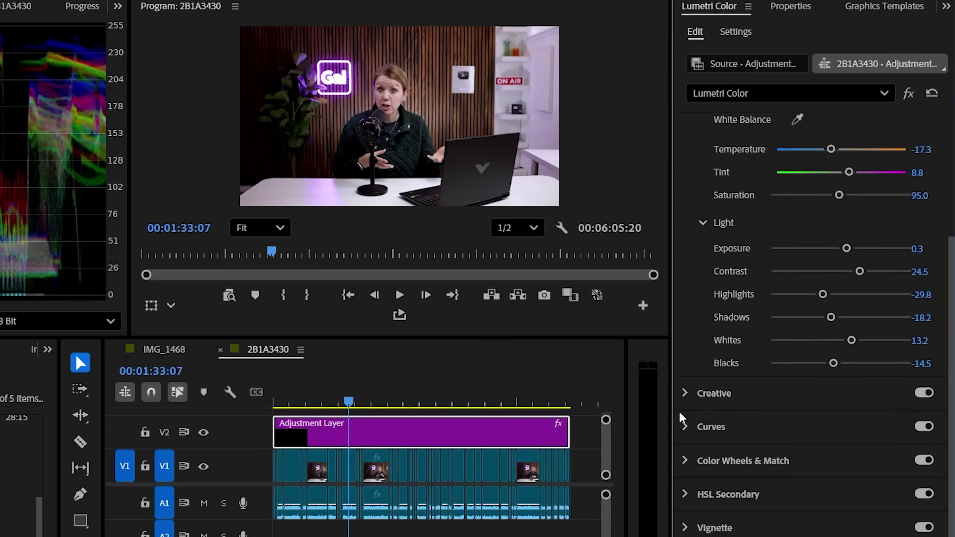
- Raise Creative Vibrance to 33.3 and add a subtle dark vignette
{"action": "left_click", "coordinate": [685, 394]}
{"action": "left_click_drag", "start_coordinate": [860, 324], "coordinate": [864, 323]}
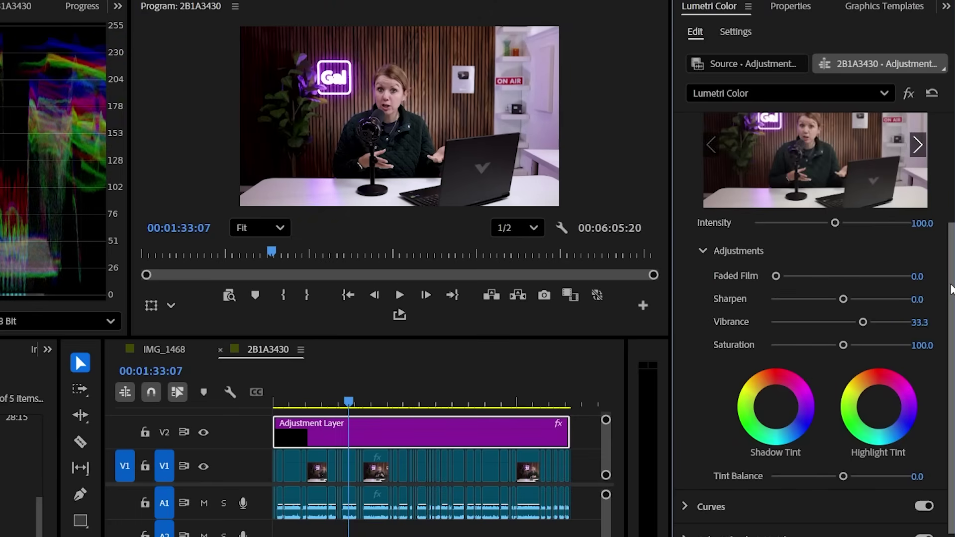
{"action": "scroll", "coordinate": [918, 429], "scroll_direction": "down", "scroll_amount": 2}
{"action": "left_click", "coordinate": [684, 528]}
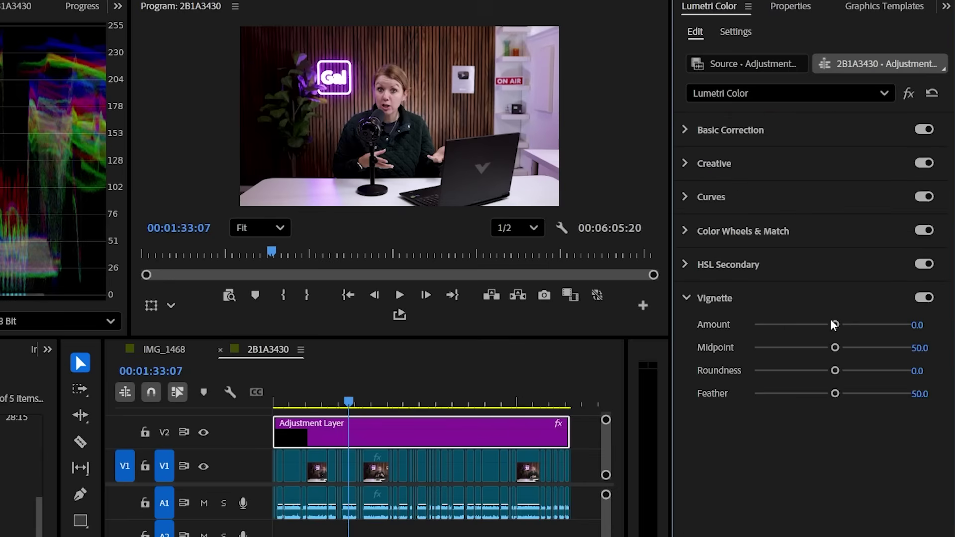
{"action": "left_click_drag", "start_coordinate": [798, 327], "coordinate": [774, 324]}
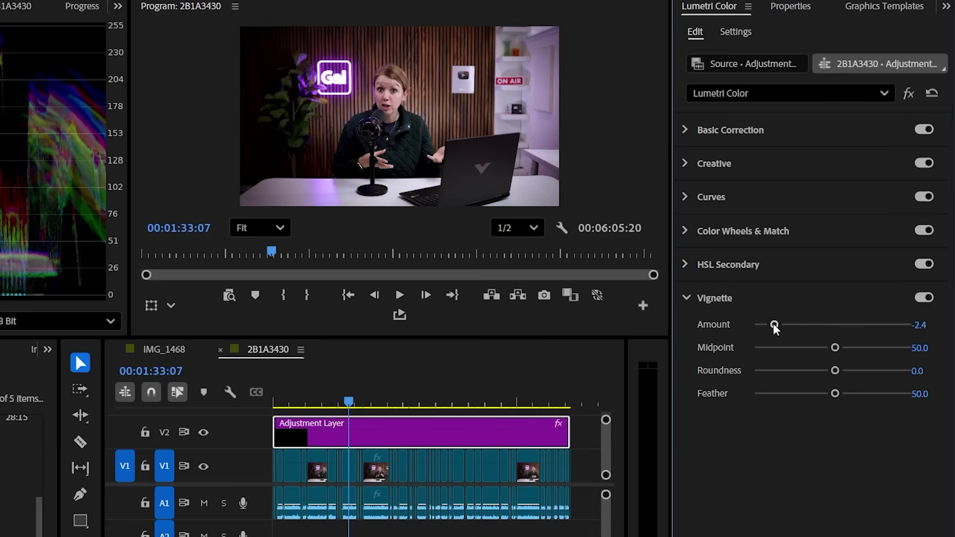
- Compare the grade off and on, then lower Basic Correction contrast to 18.2 at a later frame
{"action": "left_click", "coordinate": [908, 94]}
{"action": "left_click", "coordinate": [908, 94]}
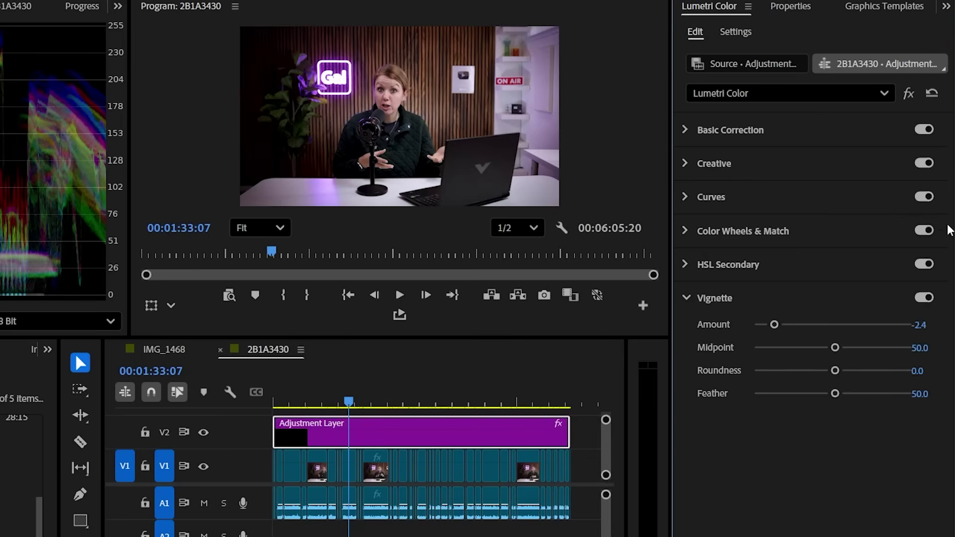
{"action": "left_click_drag", "start_coordinate": [368, 408], "coordinate": [382, 408]}
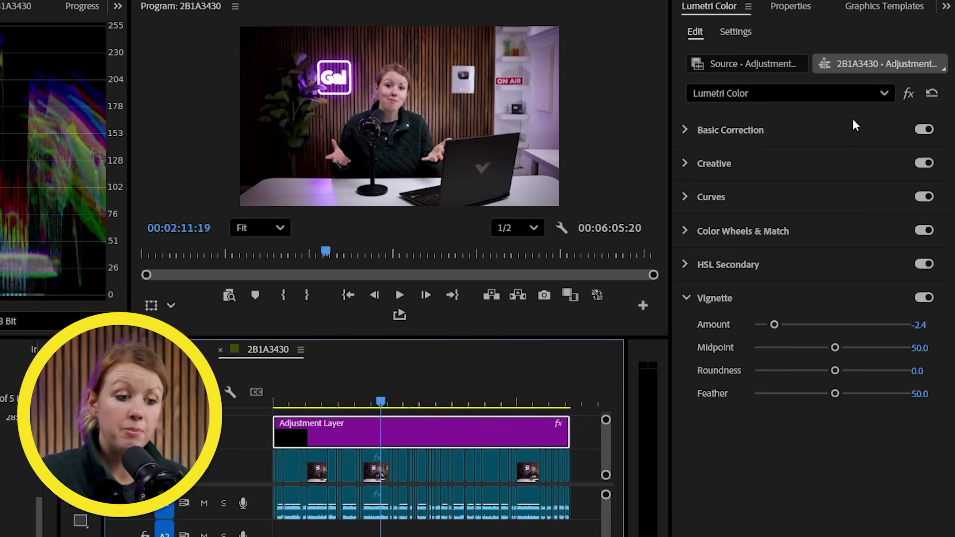
{"action": "left_click", "coordinate": [686, 129]}
{"action": "scroll", "coordinate": [915, 191], "scroll_direction": "down", "scroll_amount": 3}
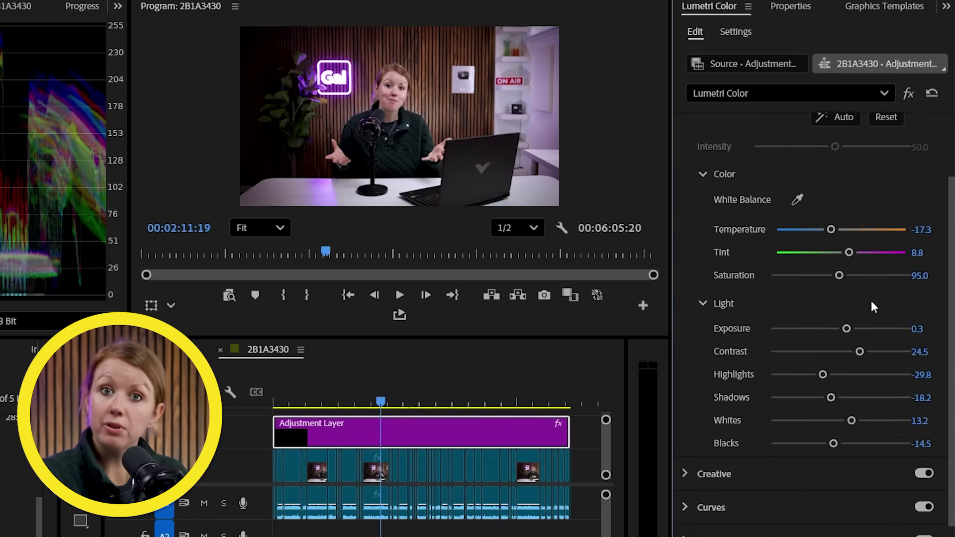
{"action": "left_click_drag", "start_coordinate": [859, 351], "coordinate": [835, 398]}
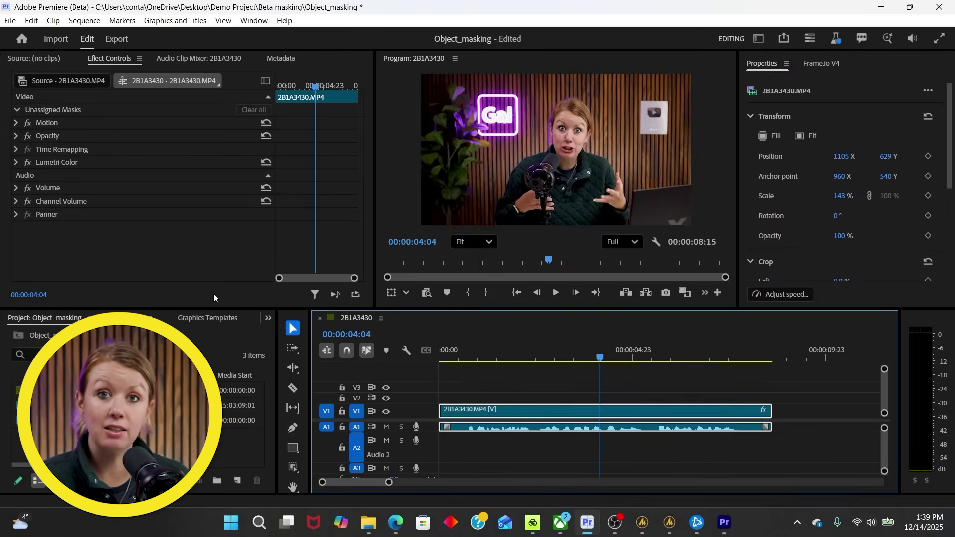
- Focus the 2B1A3430 clip's effect settings and preview it from an earlier point
{"action": "left_click", "coordinate": [159, 241]}
{"action": "left_click", "coordinate": [61, 114]}
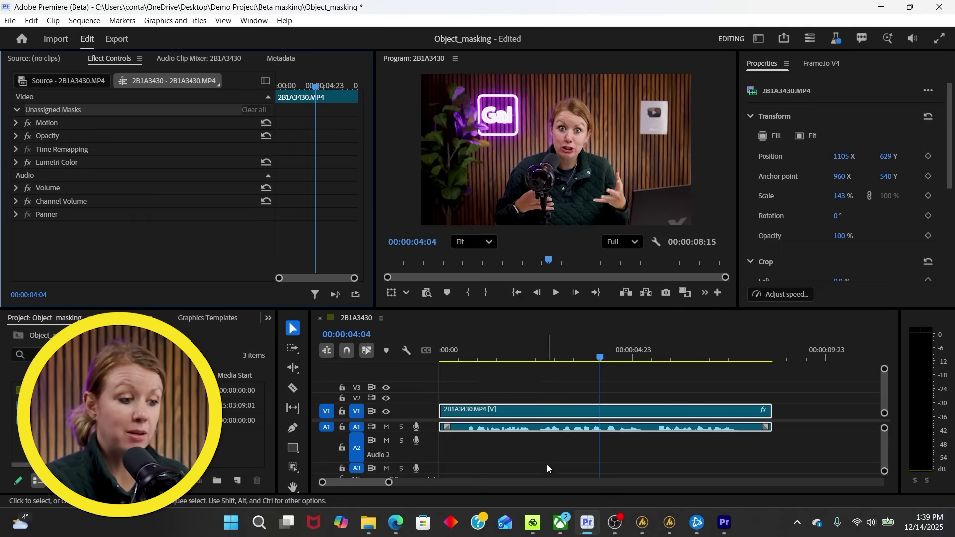
{"action": "left_click", "coordinate": [540, 359]}
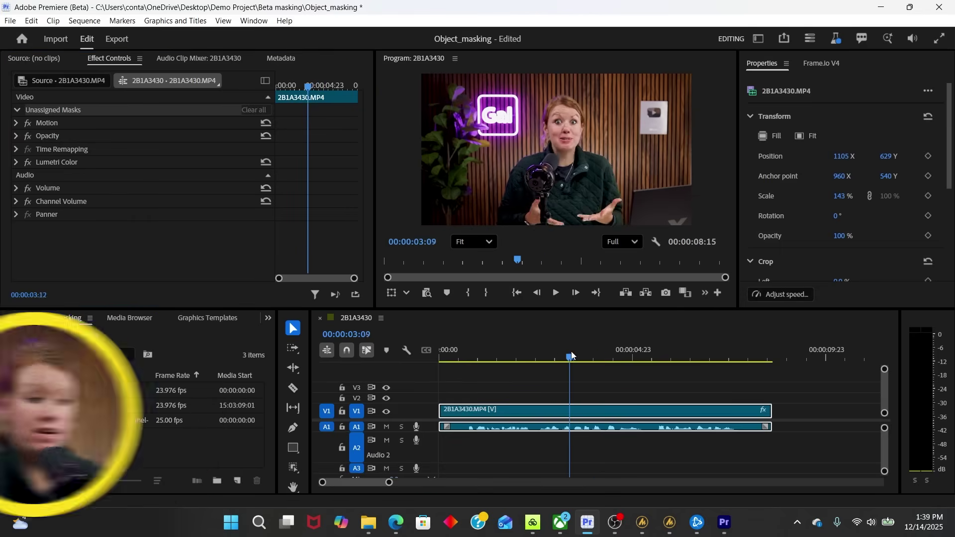
{"action": "key", "text": "space"}
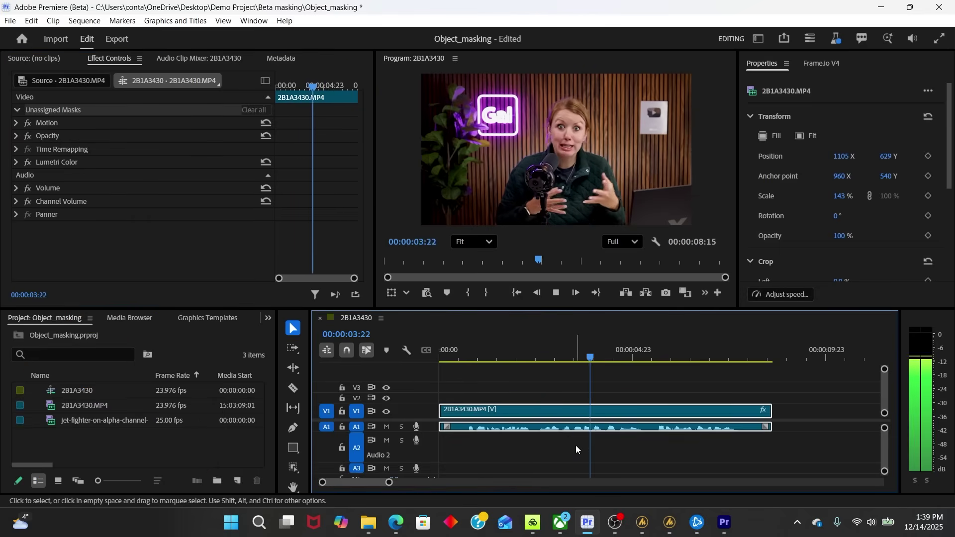
{"action": "key", "text": "space"}
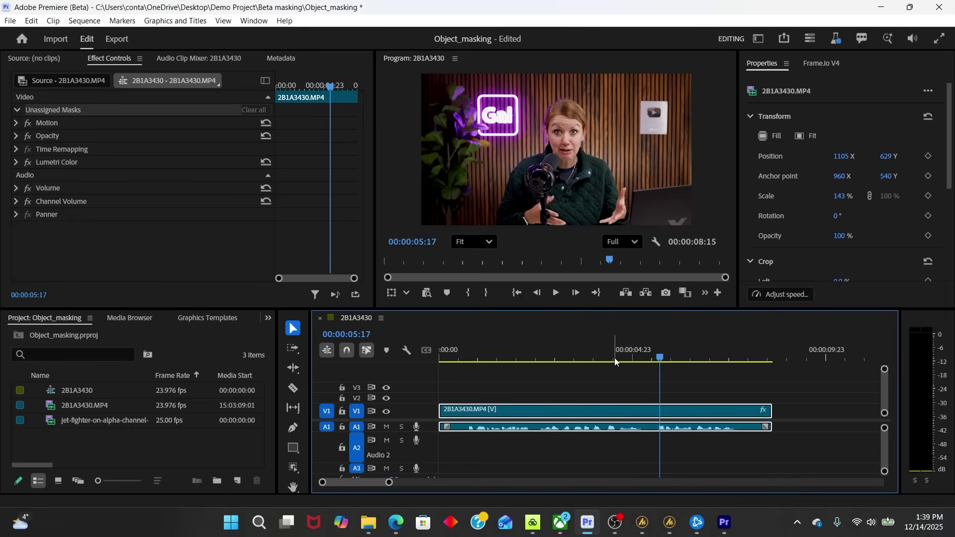
- At 00:00:06:02, object-mask the woman, microphone and laptop, track both ways, and attach it to Opacity
{"action": "left_click_drag", "start_coordinate": [660, 355], "coordinate": [676, 350]}
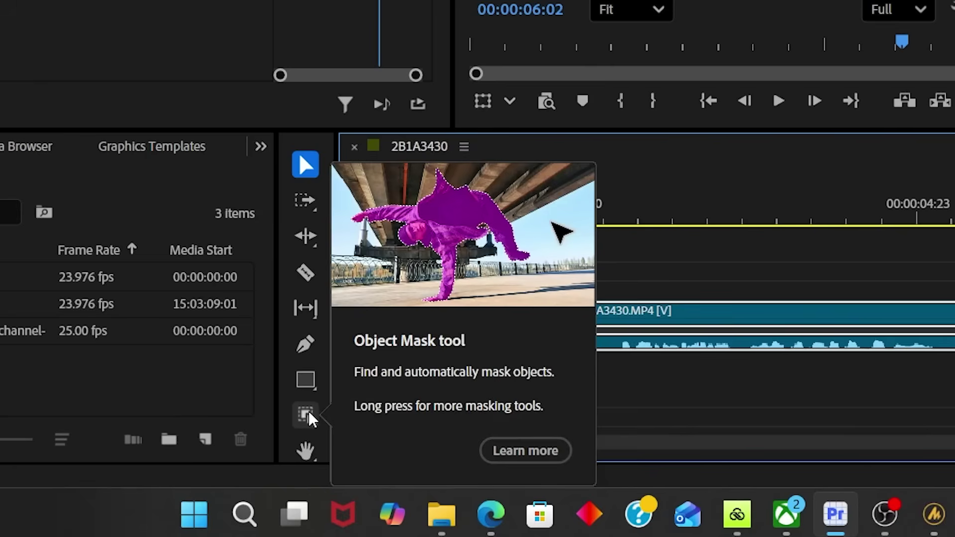
{"action": "left_click", "coordinate": [309, 411]}
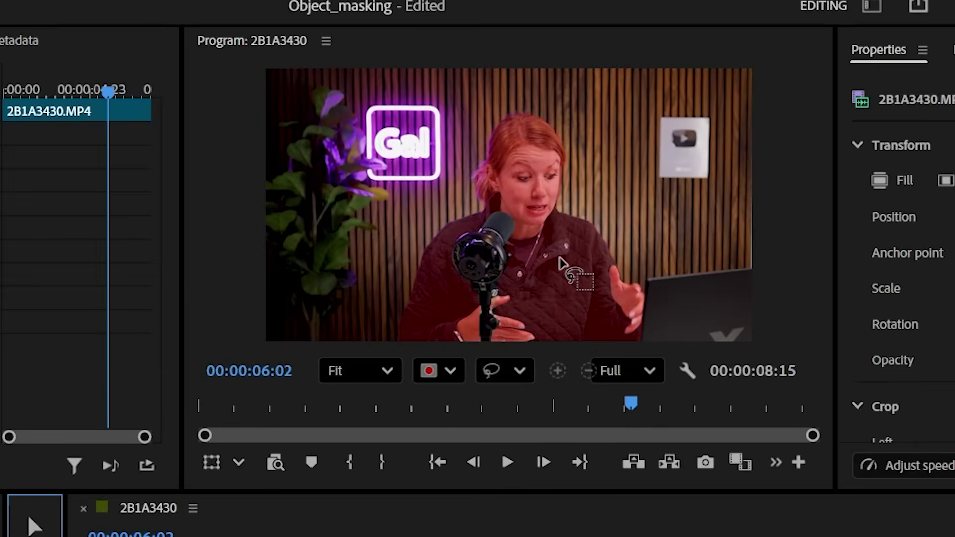
{"action": "left_click", "coordinate": [559, 262]}
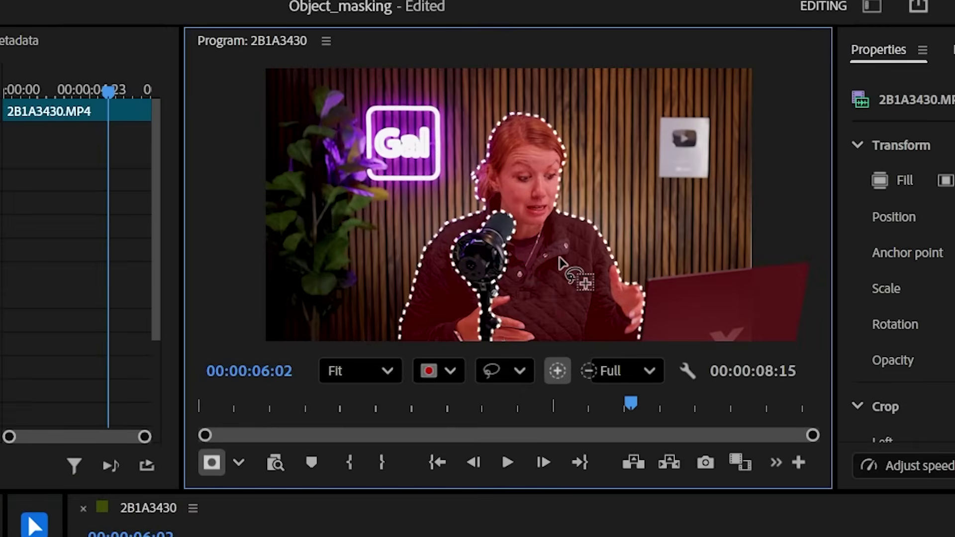
{"action": "left_click", "coordinate": [479, 267]}
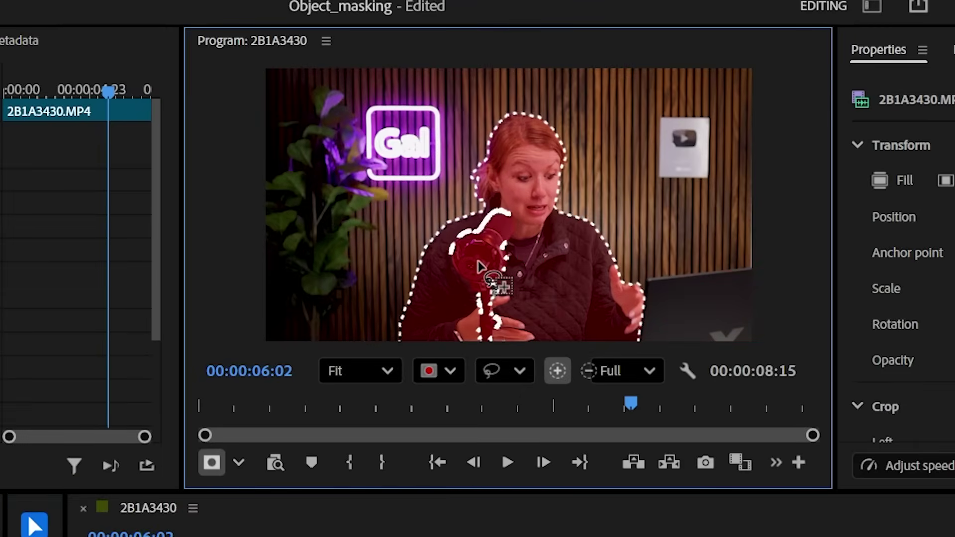
{"action": "left_click", "coordinate": [691, 323]}
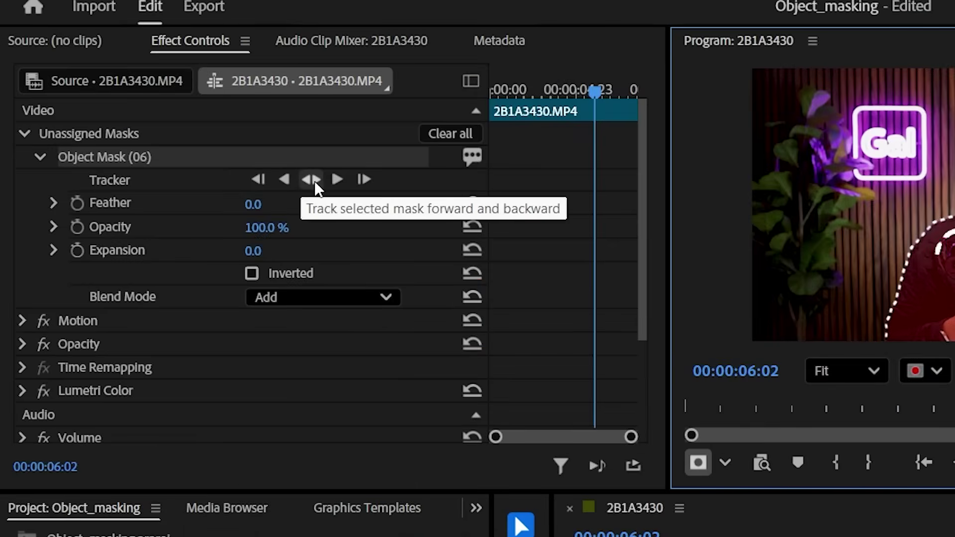
{"action": "left_click", "coordinate": [313, 180]}
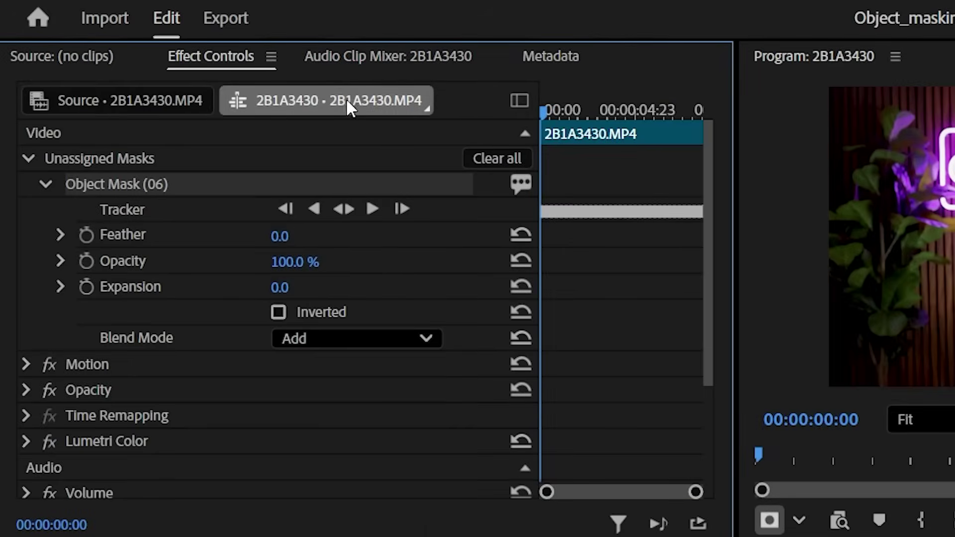
{"action": "left_click_drag", "start_coordinate": [122, 175], "coordinate": [100, 395]}
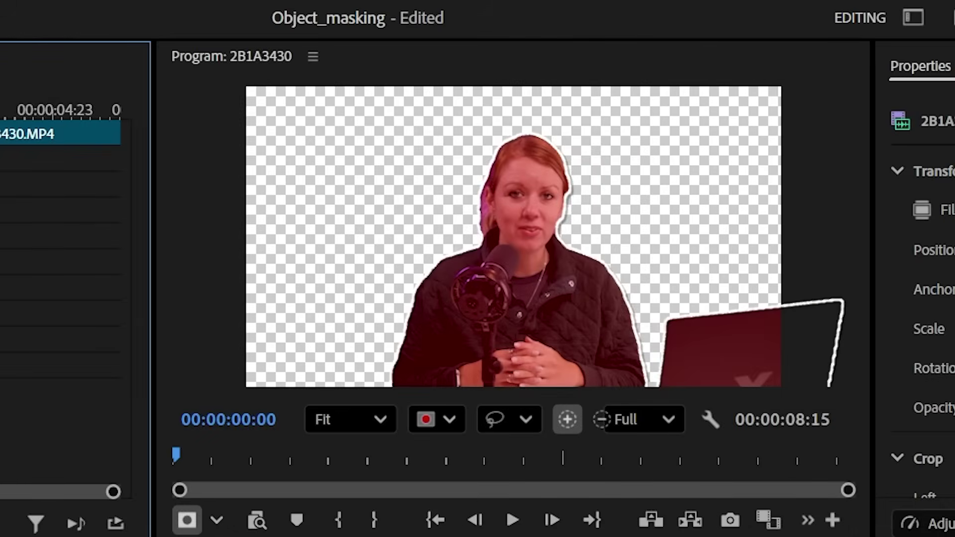
- Play back the masked clip and show the transparency grid in the Program monitor
{"action": "key", "text": "space"}
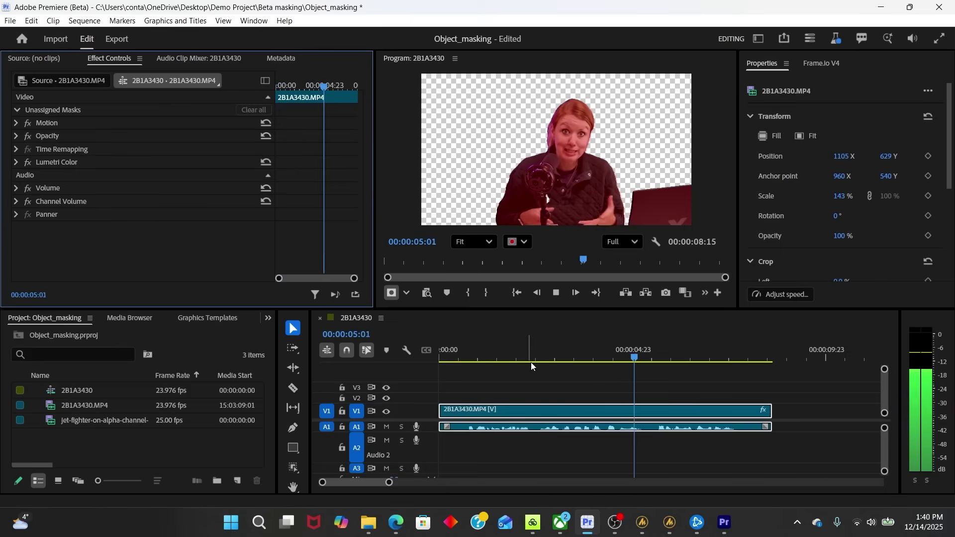
{"action": "key", "text": "space"}
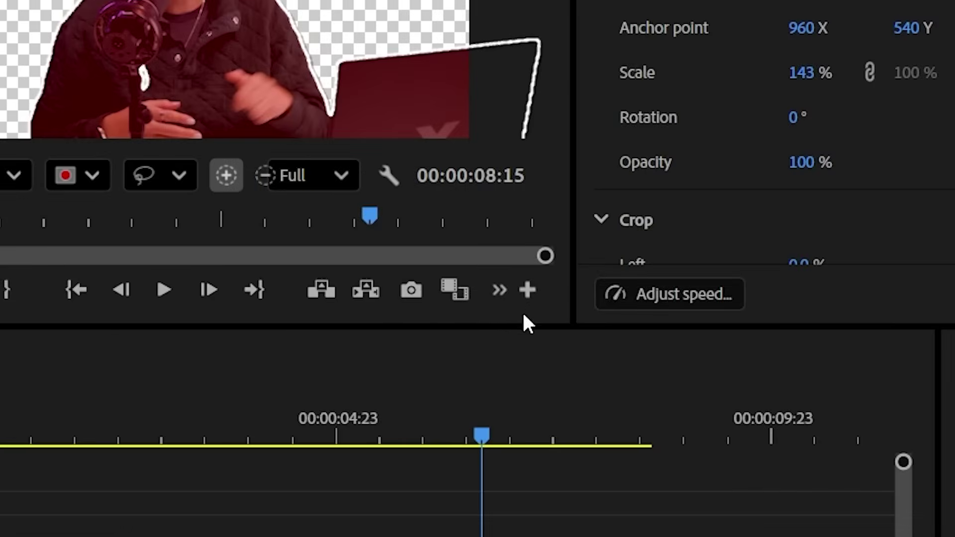
{"action": "left_click", "coordinate": [388, 176]}
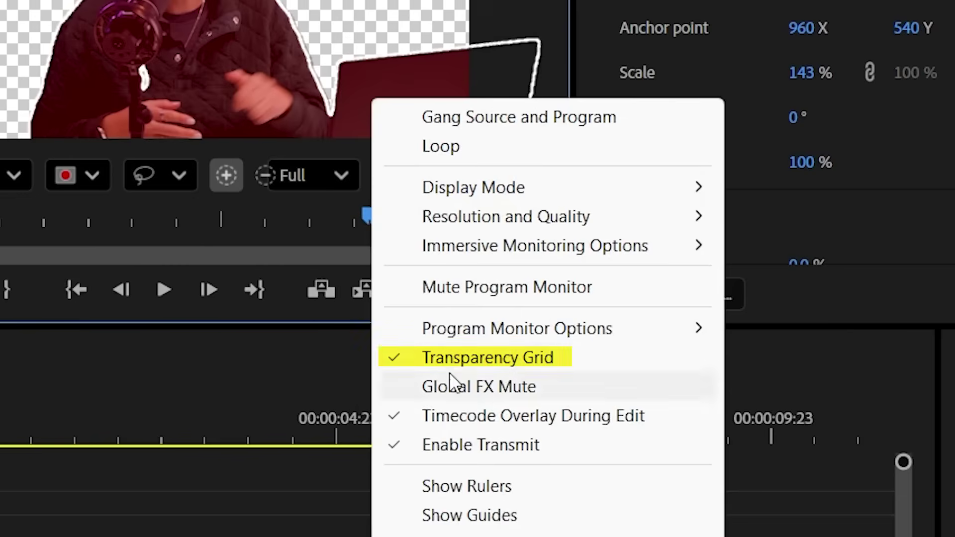
{"action": "left_click", "coordinate": [212, 458]}
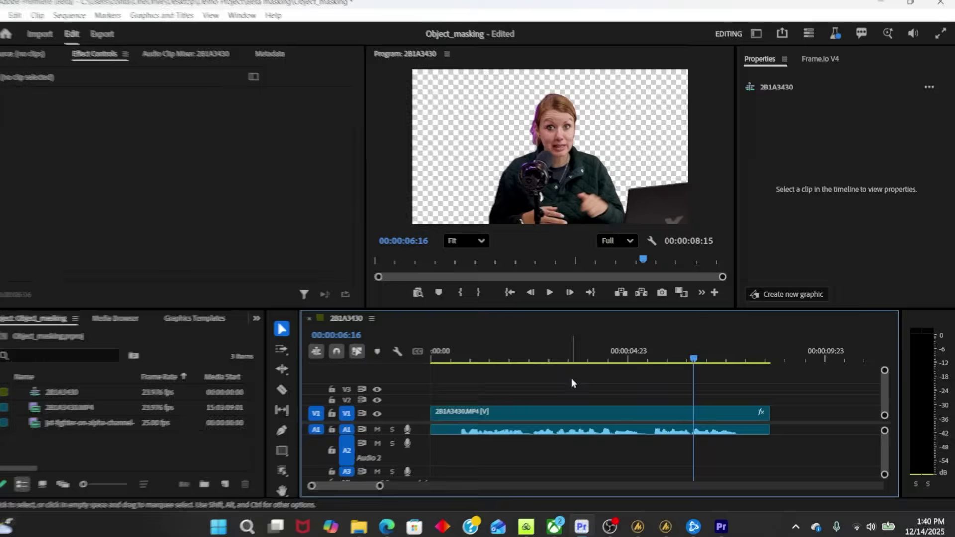
{"action": "left_click", "coordinate": [643, 417]}
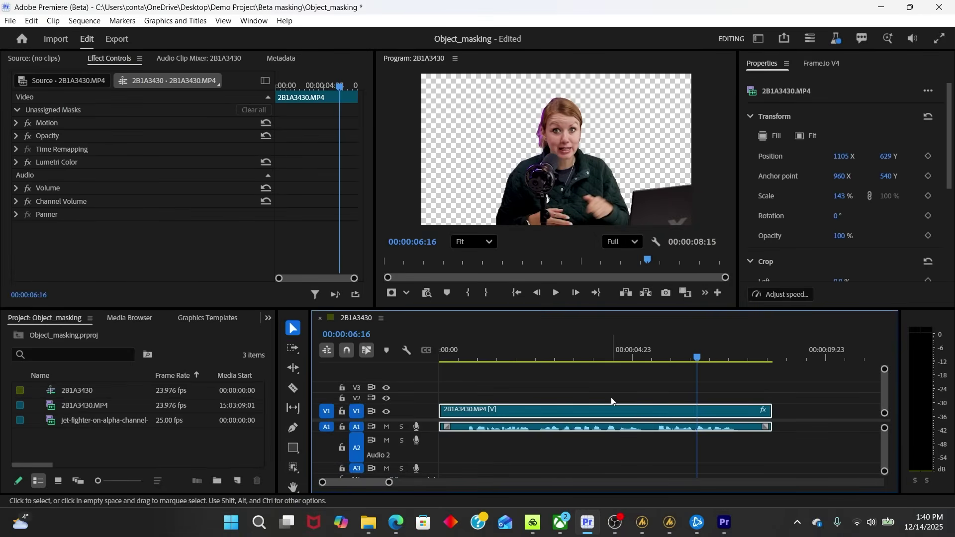
- Duplicate the V1 clip onto V3 and reveal the object mask on V1's Opacity
{"action": "left_click_drag", "start_coordinate": [604, 404], "coordinate": [601, 396]}
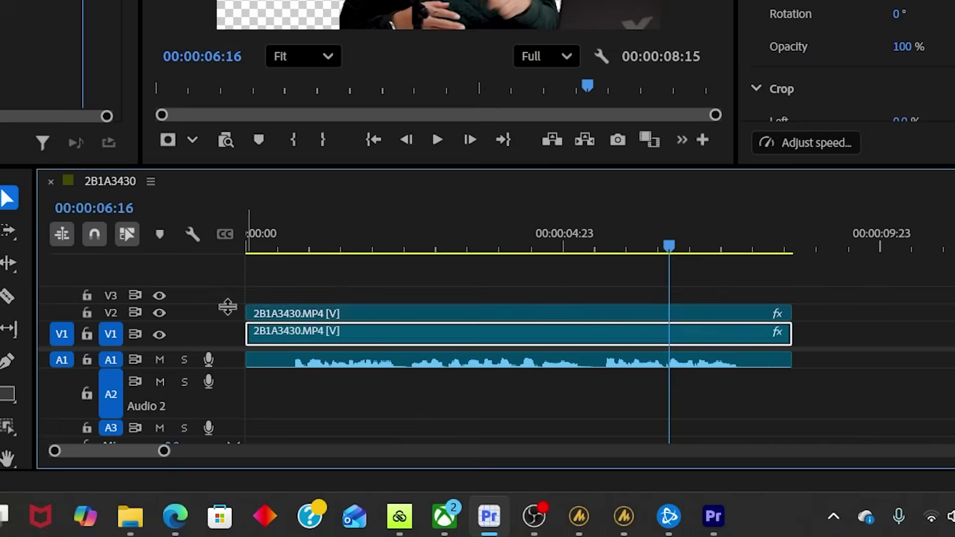
{"action": "left_click_drag", "start_coordinate": [427, 394], "coordinate": [426, 387]}
{"action": "left_click_drag", "start_coordinate": [313, 314], "coordinate": [308, 289]}
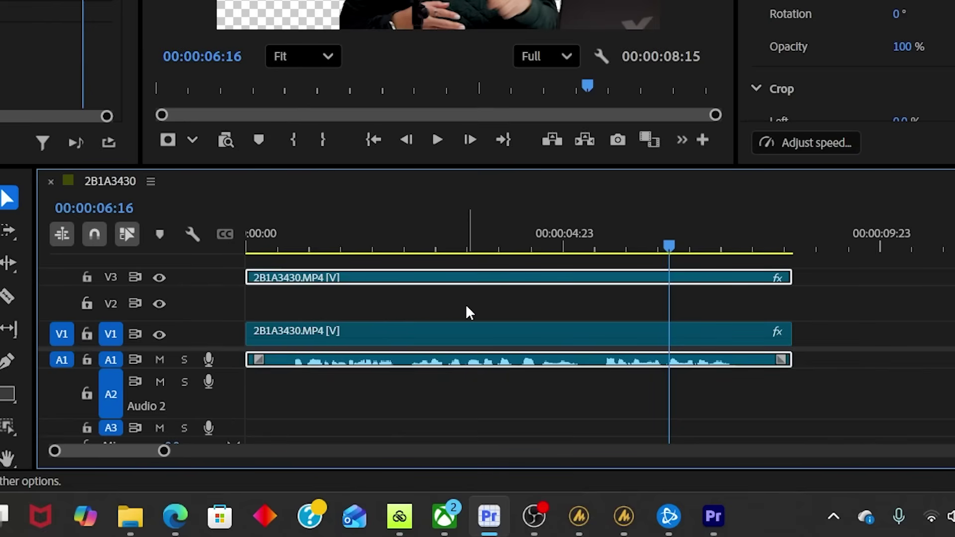
{"action": "left_click", "coordinate": [392, 333]}
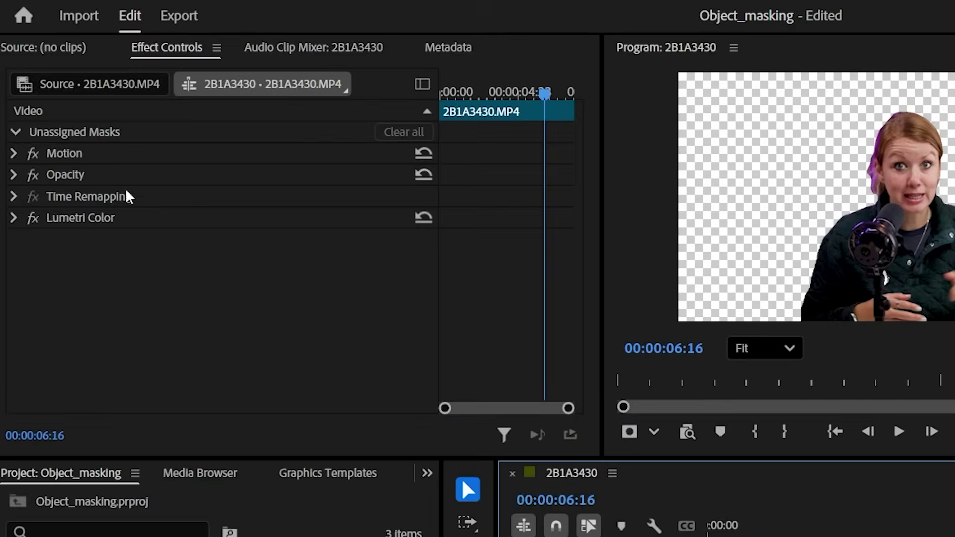
{"action": "left_click", "coordinate": [14, 175]}
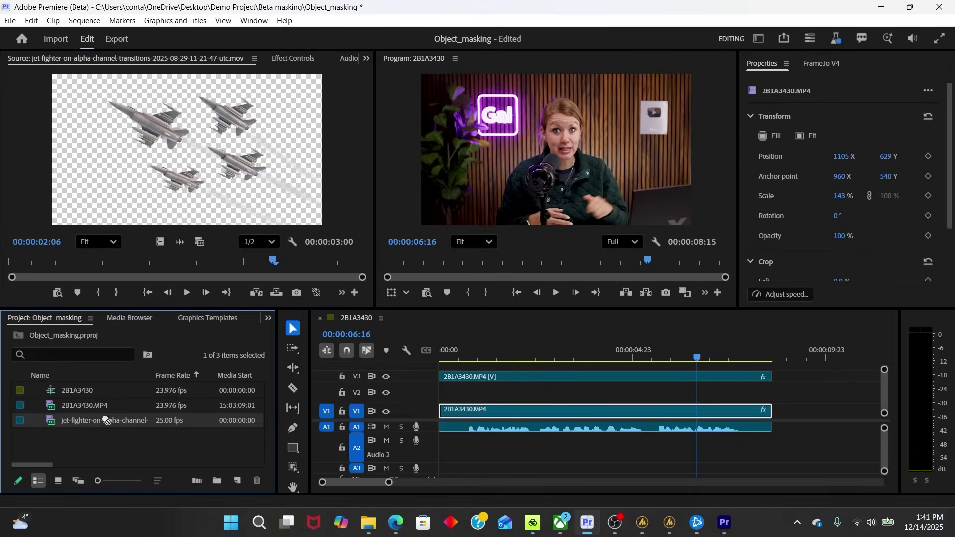
- Place the jet-fighter clip on V2/A2, fade its audio in, and lower it to about -14 dB
{"action": "left_click_drag", "start_coordinate": [102, 420], "coordinate": [627, 397]}
{"action": "left_click_drag", "start_coordinate": [635, 446], "coordinate": [637, 450]}
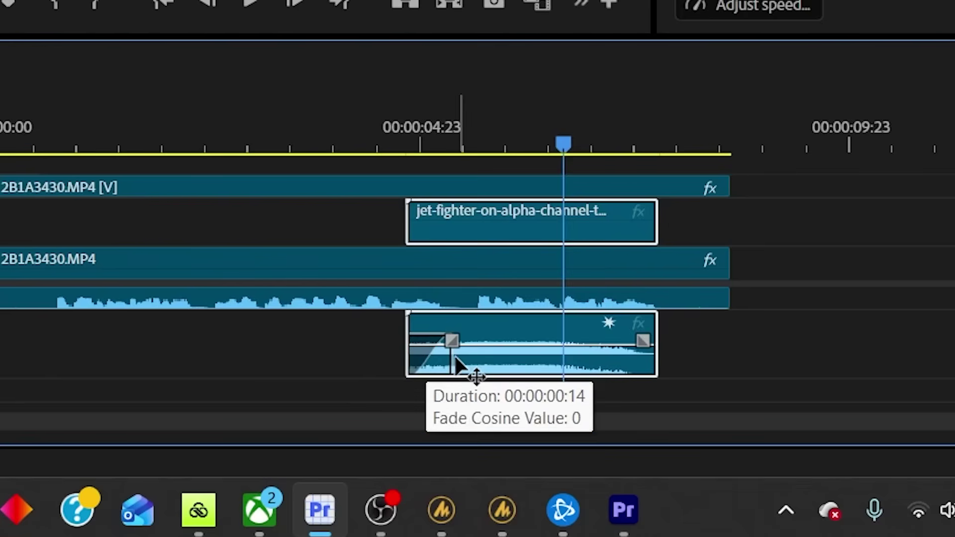
{"action": "left_click_drag", "start_coordinate": [457, 366], "coordinate": [454, 367]}
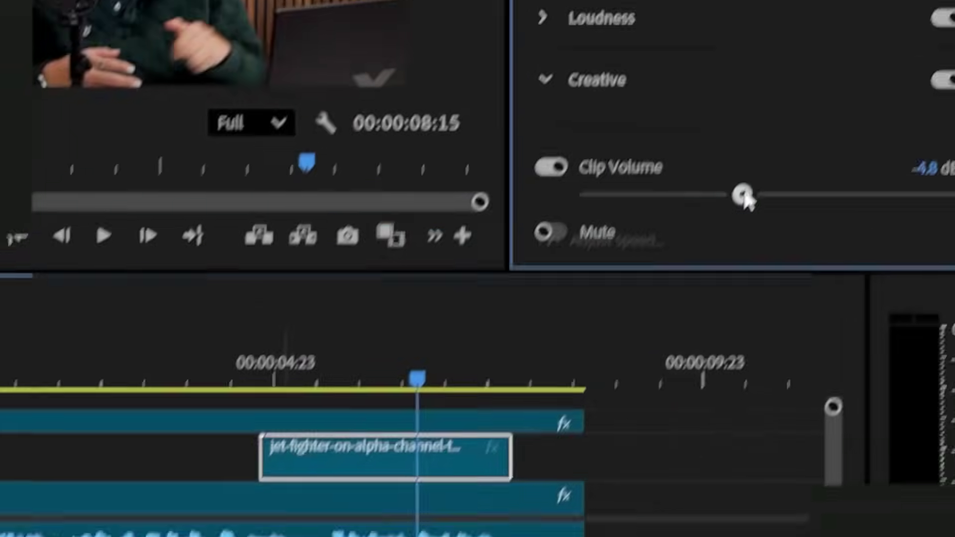
{"action": "left_click_drag", "start_coordinate": [744, 196], "coordinate": [700, 195]}
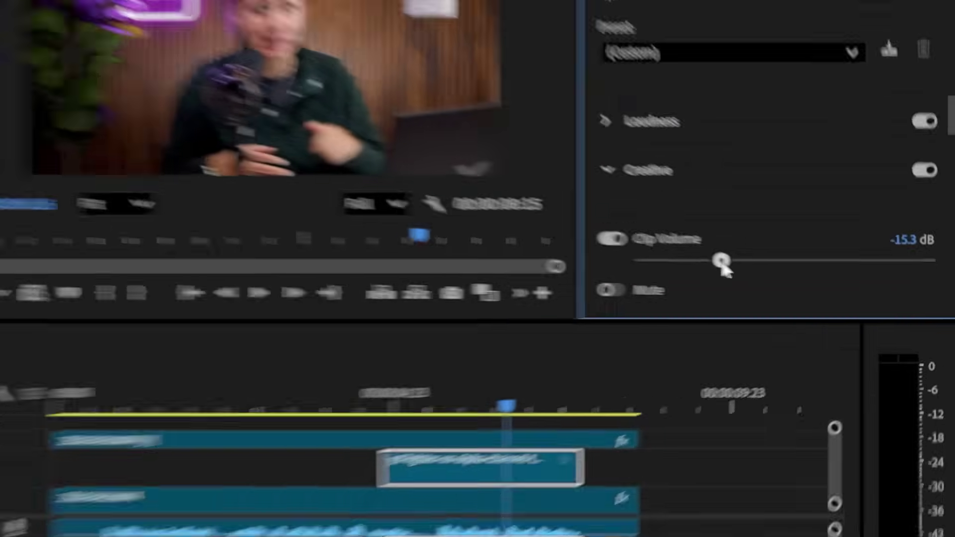
{"action": "left_click_drag", "start_coordinate": [658, 248], "coordinate": [664, 248]}
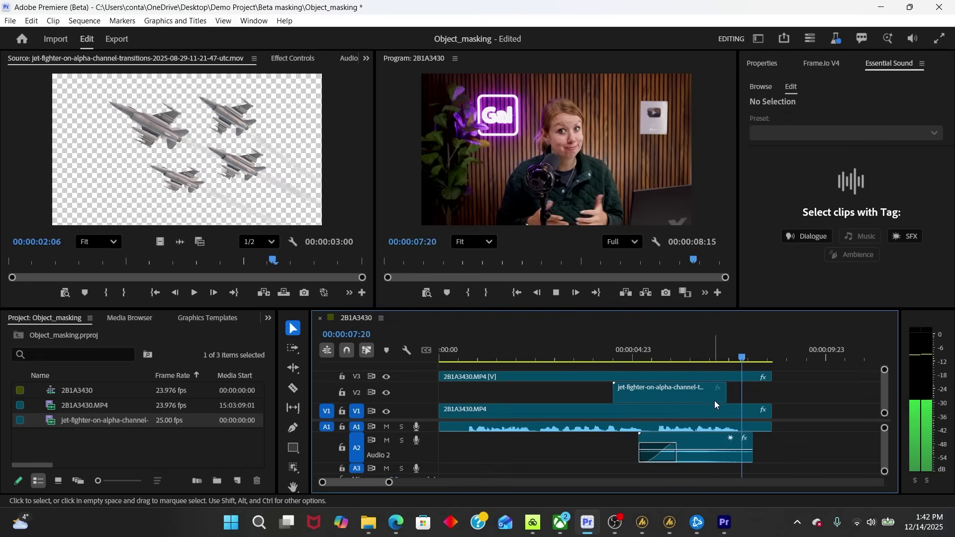
- Stop playback near the end of the sequence
{"action": "key", "text": "space"}
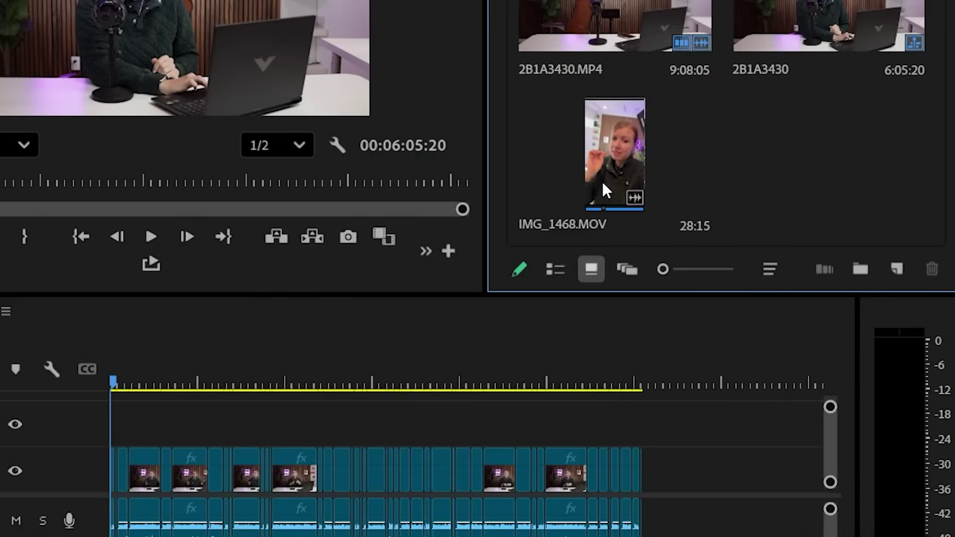
- Create a new sequence from IMG_1468.MOV
{"action": "left_click_drag", "start_coordinate": [604, 190], "coordinate": [756, 224]}
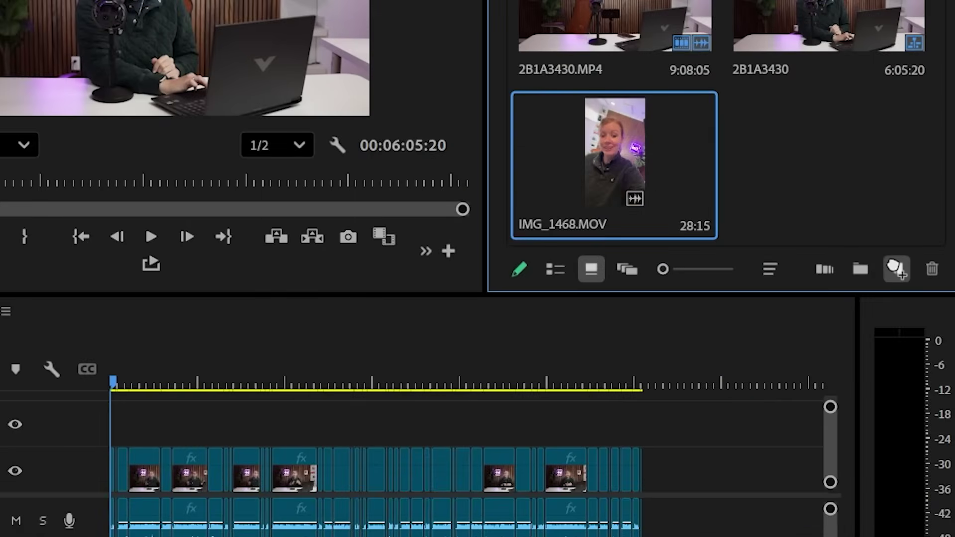
{"action": "left_click_drag", "start_coordinate": [908, 282], "coordinate": [906, 281]}
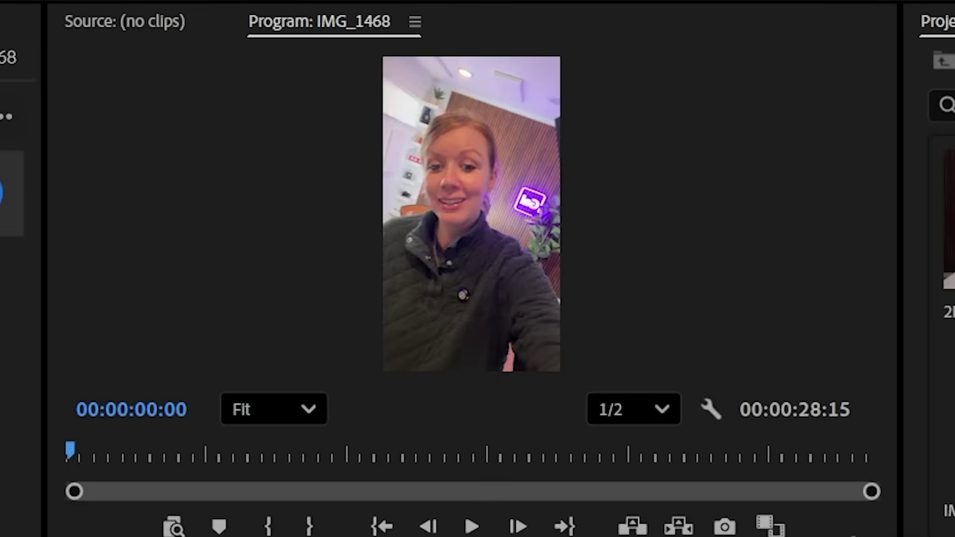
{"action": "left_click", "coordinate": [651, 253]}
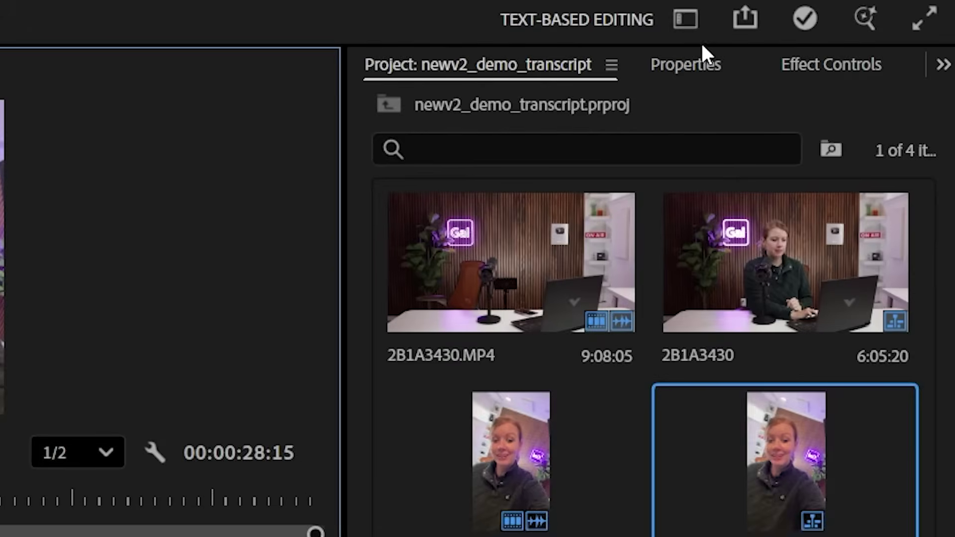
- Switch to the Vertical workspace and preview the IMG_1468 sequence
{"action": "left_click", "coordinate": [684, 18]}
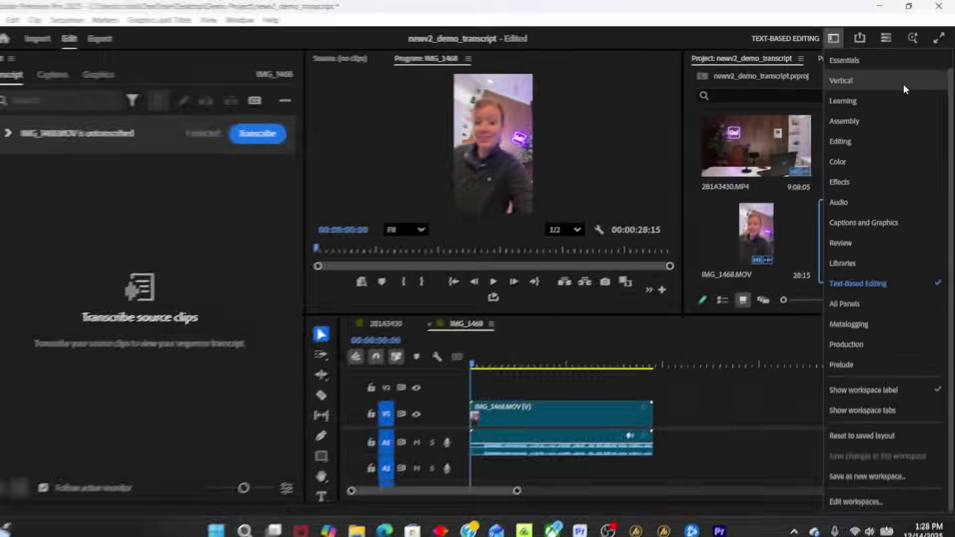
{"action": "left_click", "coordinate": [903, 85]}
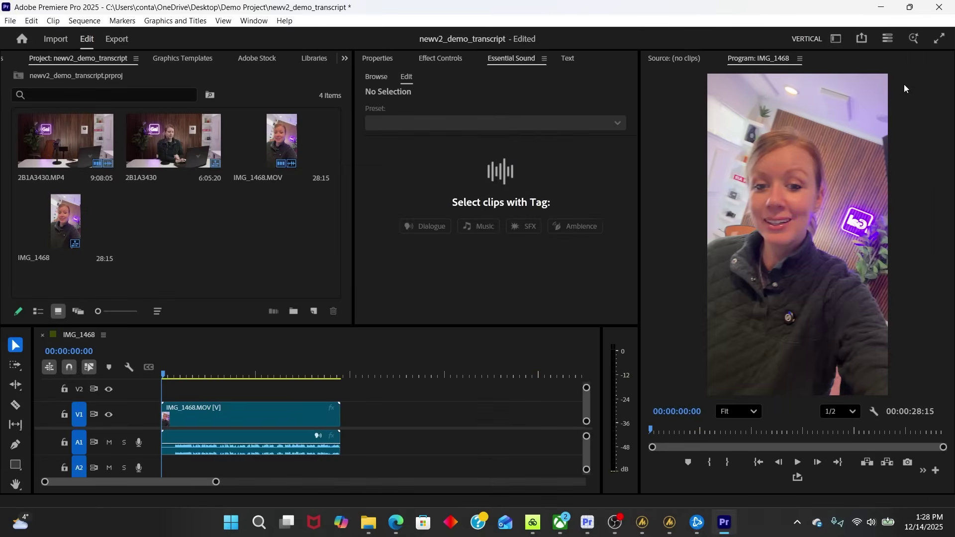
{"action": "mouse_move", "coordinate": [692, 430]}
{"action": "left_mouse_down"}
{"action": "mouse_move", "coordinate": [711, 430]}
{"action": "mouse_move", "coordinate": [695, 432]}
{"action": "left_mouse_up"}
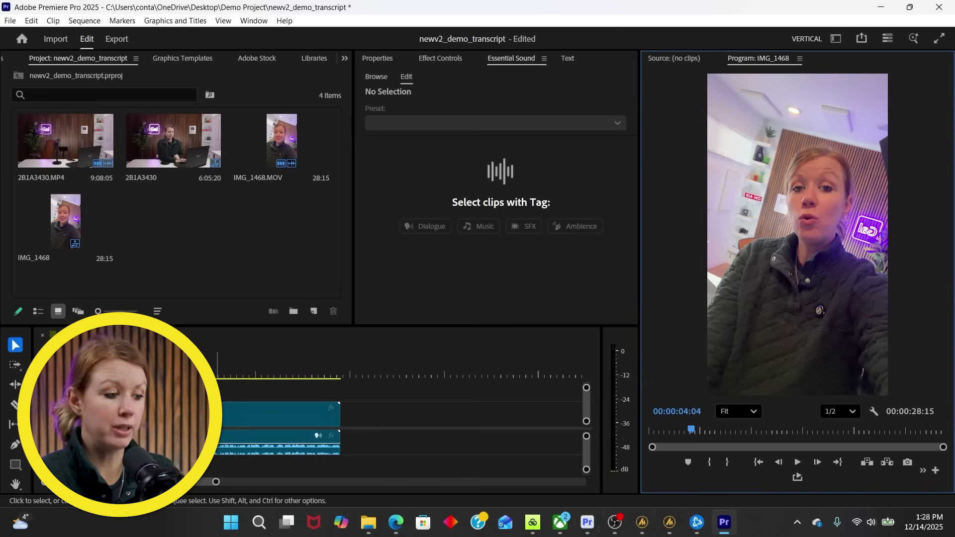
{"action": "left_click", "coordinate": [169, 375]}
{"action": "key", "text": "space"}
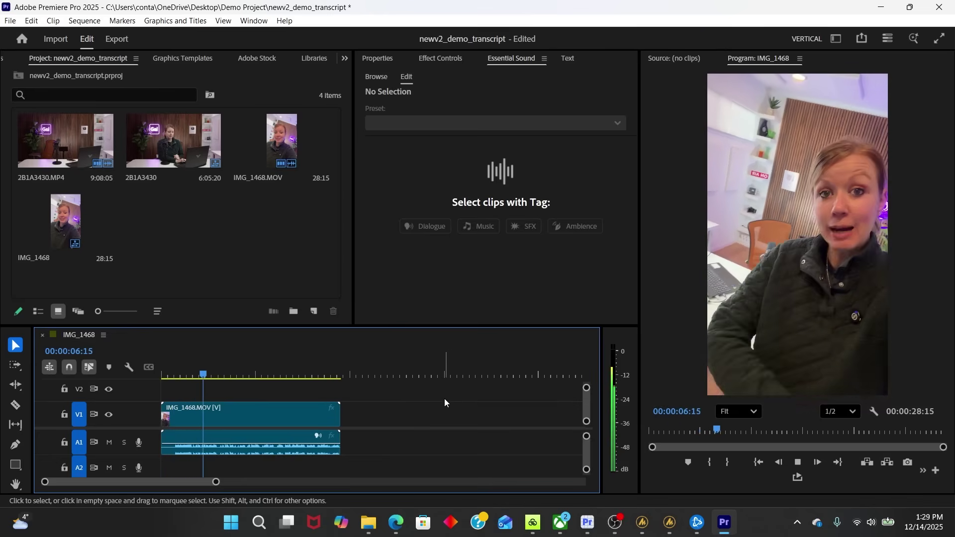
{"action": "key", "text": "space"}
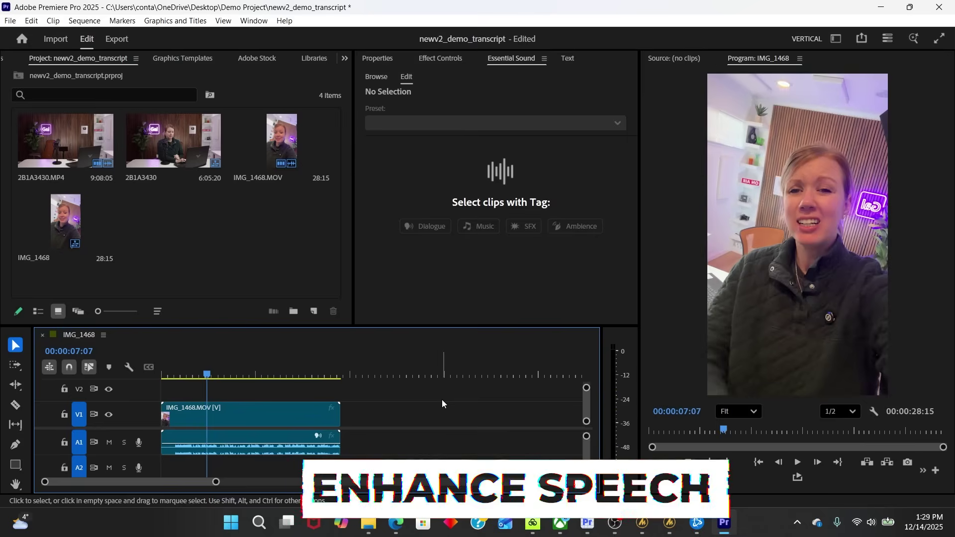
- Apply Enhance Speech to IMG_1468's dialogue in Essential Sound and adjust mix amount and noise reduction
{"action": "left_click", "coordinate": [290, 417]}
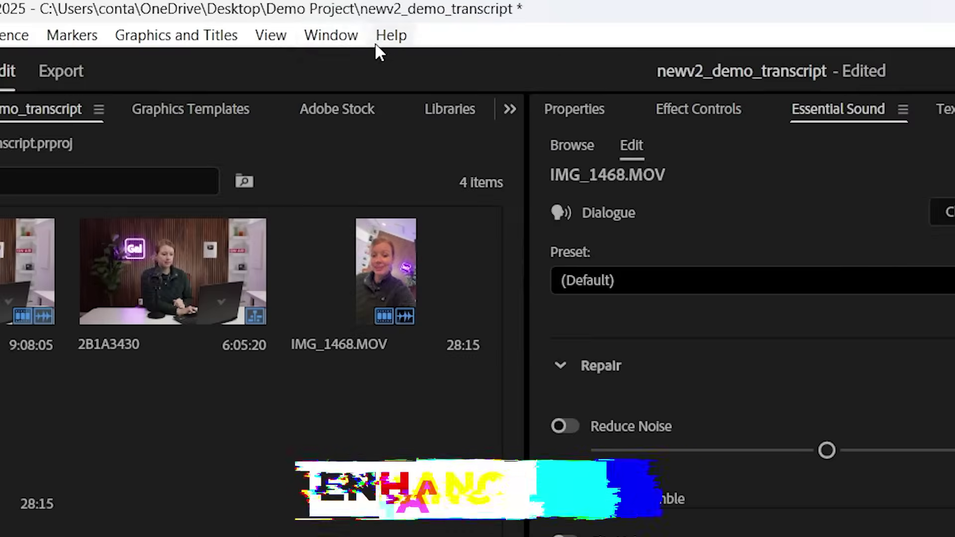
{"action": "left_click", "coordinate": [291, 27]}
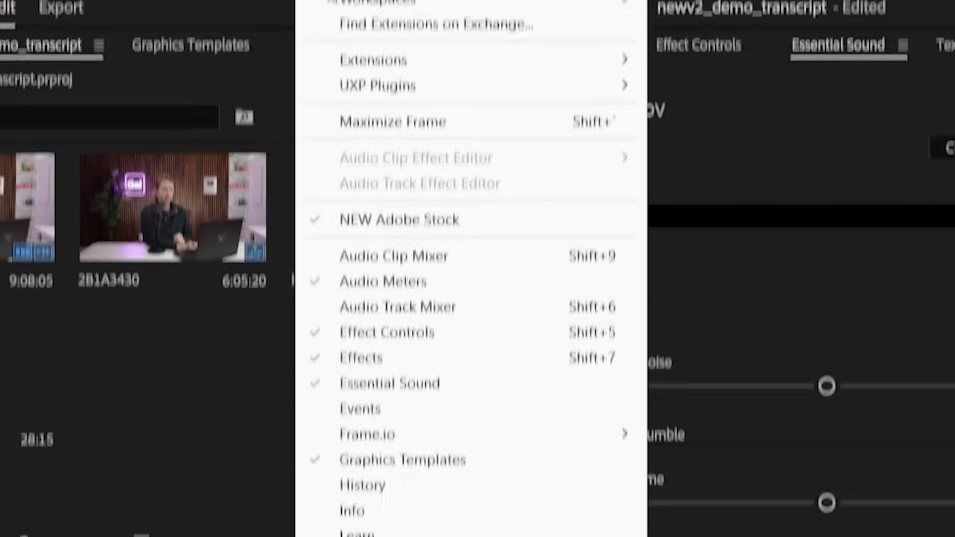
{"action": "left_click", "coordinate": [424, 308]}
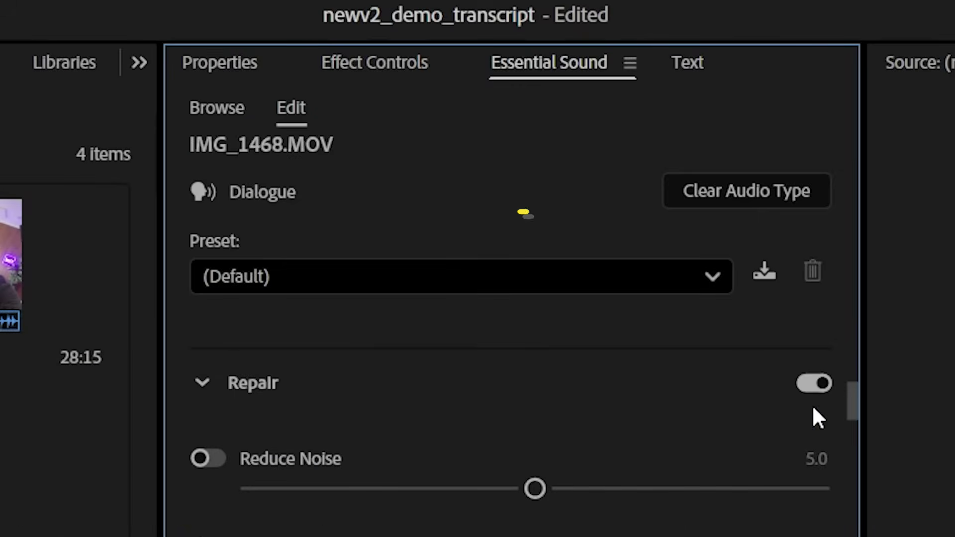
{"action": "left_click_drag", "start_coordinate": [856, 410], "coordinate": [853, 329]}
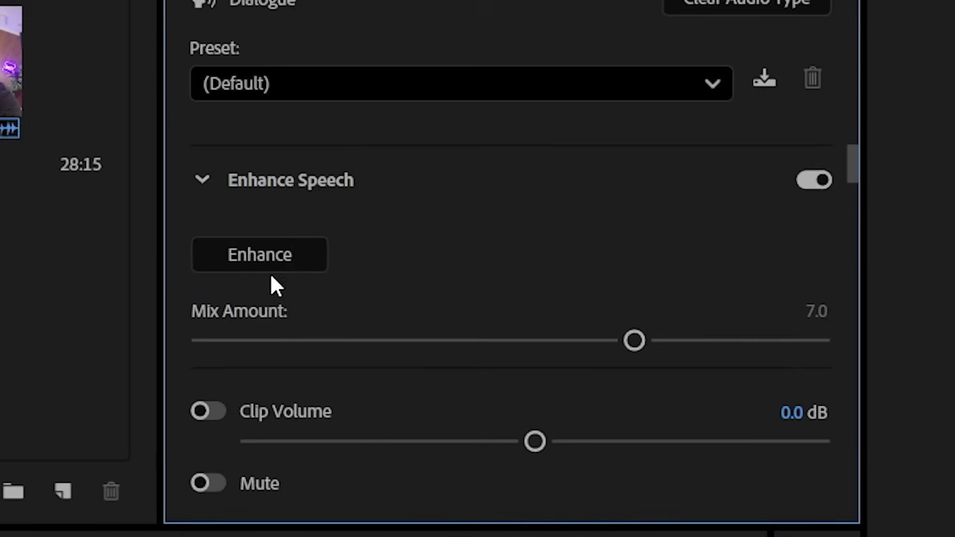
{"action": "left_click", "coordinate": [271, 260]}
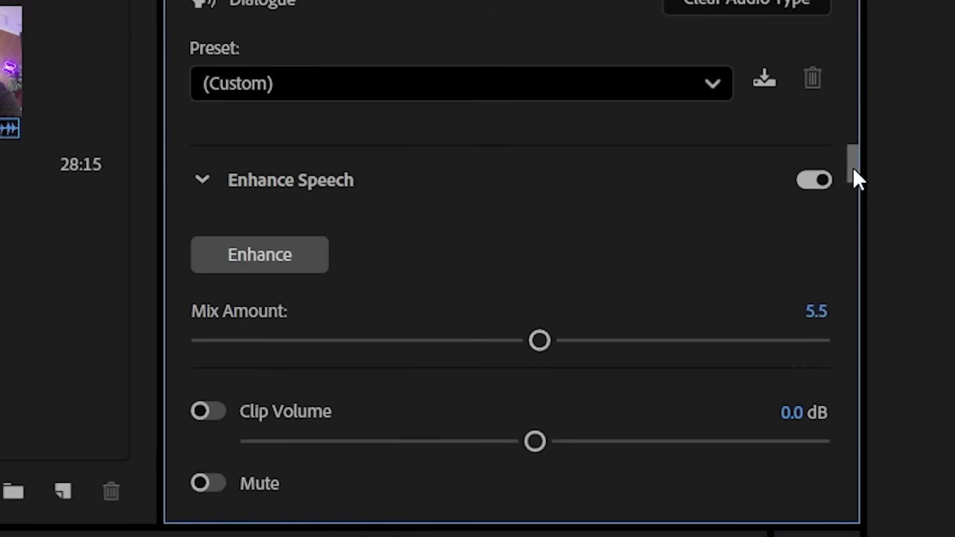
{"action": "left_click_drag", "start_coordinate": [852, 166], "coordinate": [858, 219]}
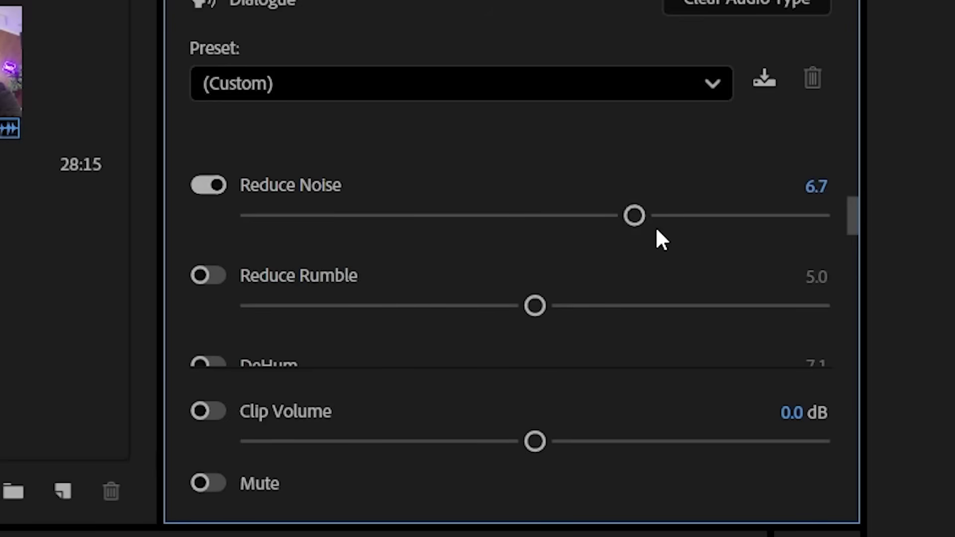
{"action": "left_click_drag", "start_coordinate": [854, 215], "coordinate": [849, 185]}
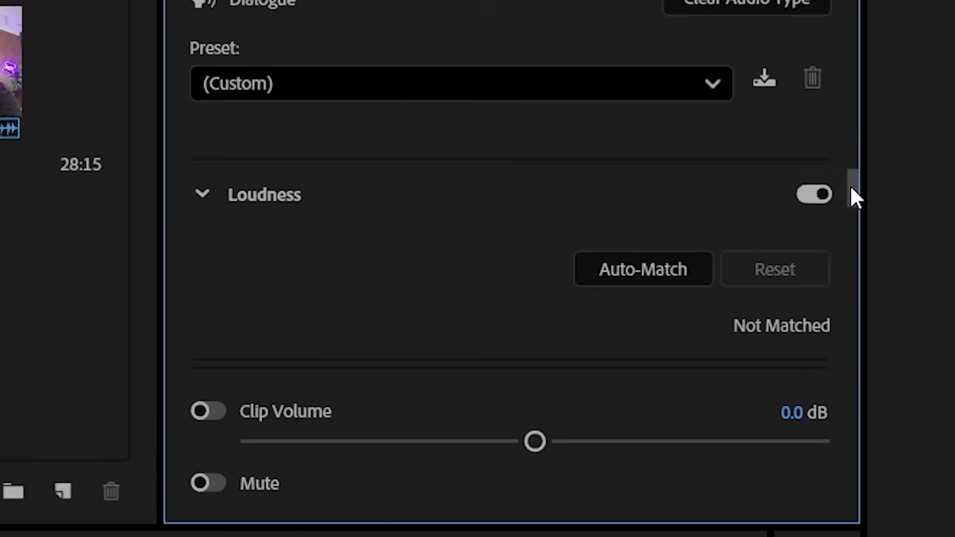
- Auto-match the dialogue loudness to -23 LUFS, set clip volume to 2.0 dB, and play it back
{"action": "left_click", "coordinate": [631, 247]}
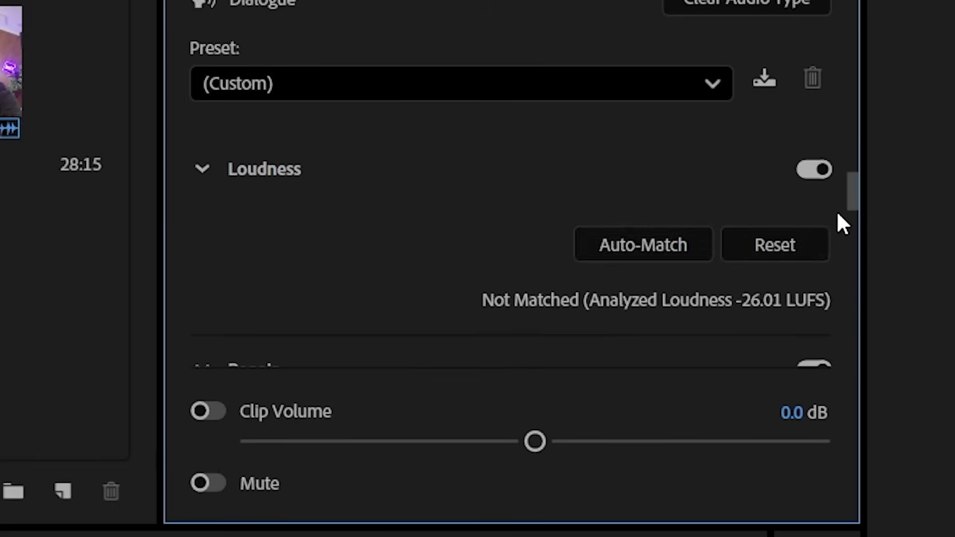
{"action": "scroll", "coordinate": [854, 214], "scroll_direction": "down", "scroll_amount": 1}
{"action": "left_click_drag", "start_coordinate": [852, 205], "coordinate": [853, 210]}
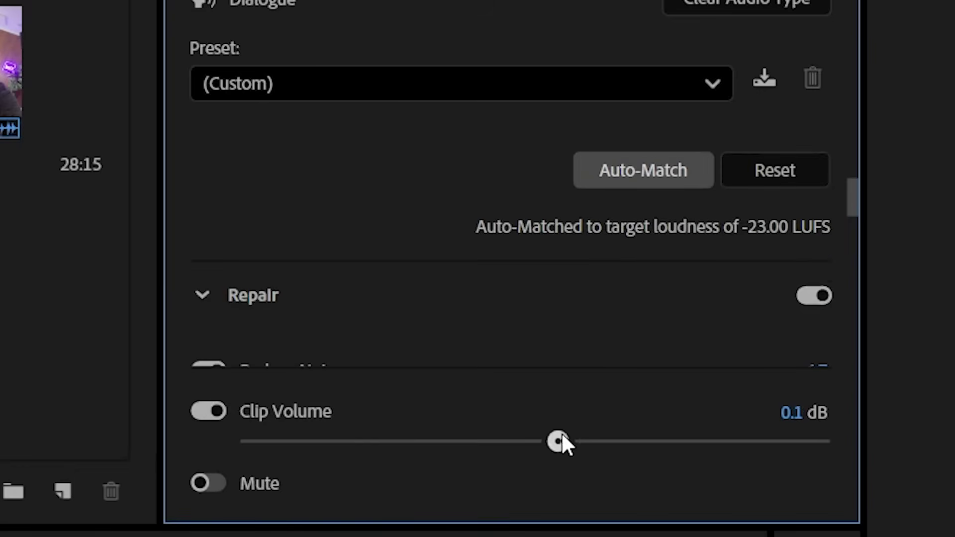
{"action": "left_click_drag", "start_coordinate": [647, 441], "coordinate": [639, 440]}
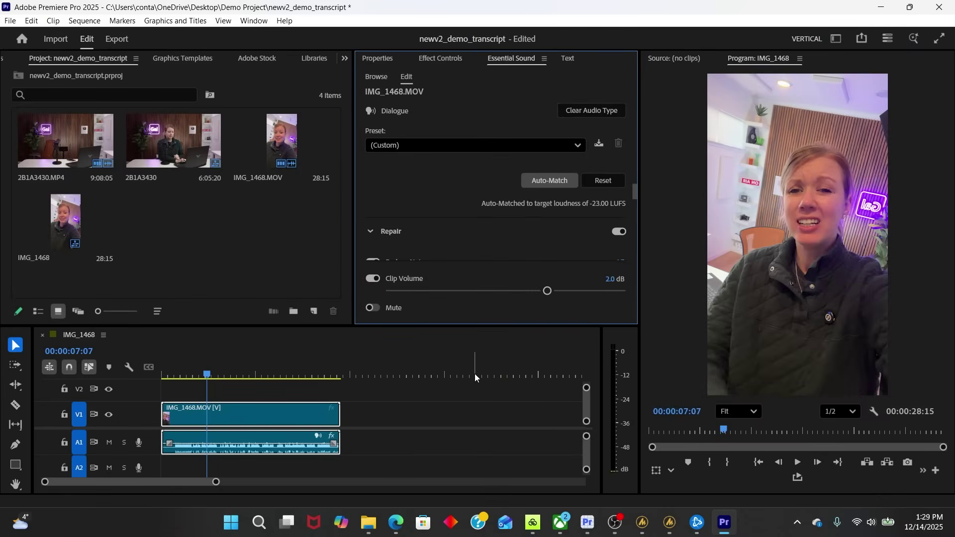
{"action": "left_click", "coordinate": [221, 388]}
{"action": "key", "text": "space"}
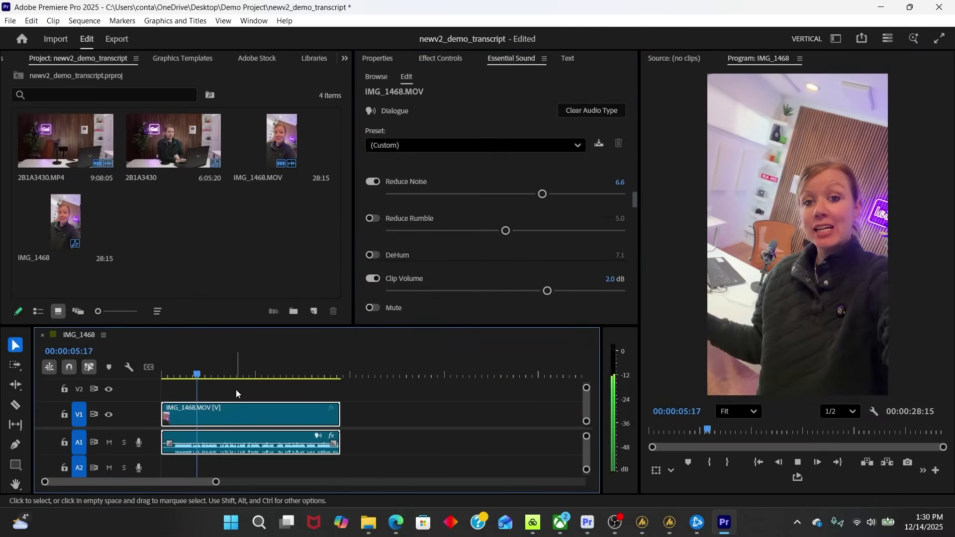
{"action": "left_click", "coordinate": [441, 59]}
- Toggle Enhance Speech bypass and DeNoise on IMG_1468, replaying the clip to compare with and without enhancement
{"action": "scroll", "coordinate": [430, 211], "scroll_direction": "down", "scroll_amount": 5}
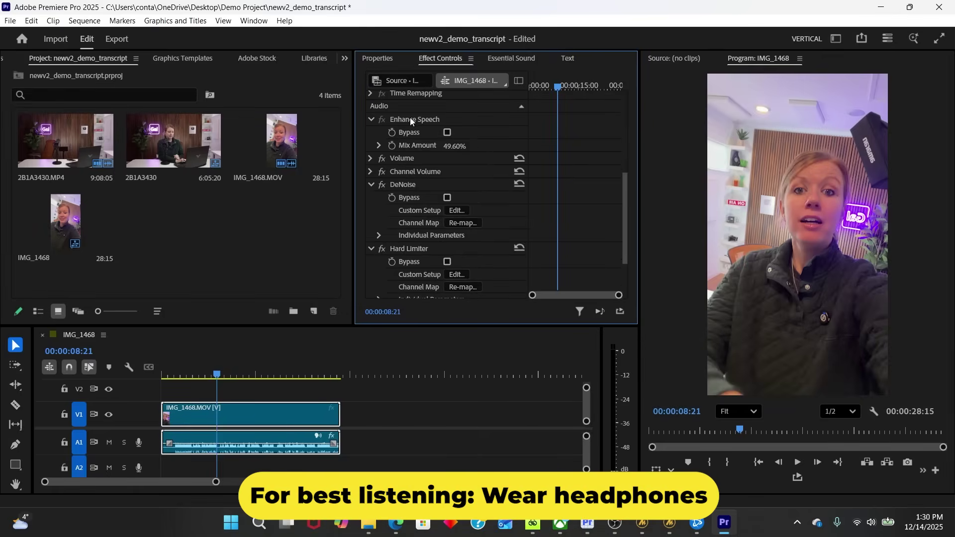
{"action": "left_click", "coordinate": [447, 132]}
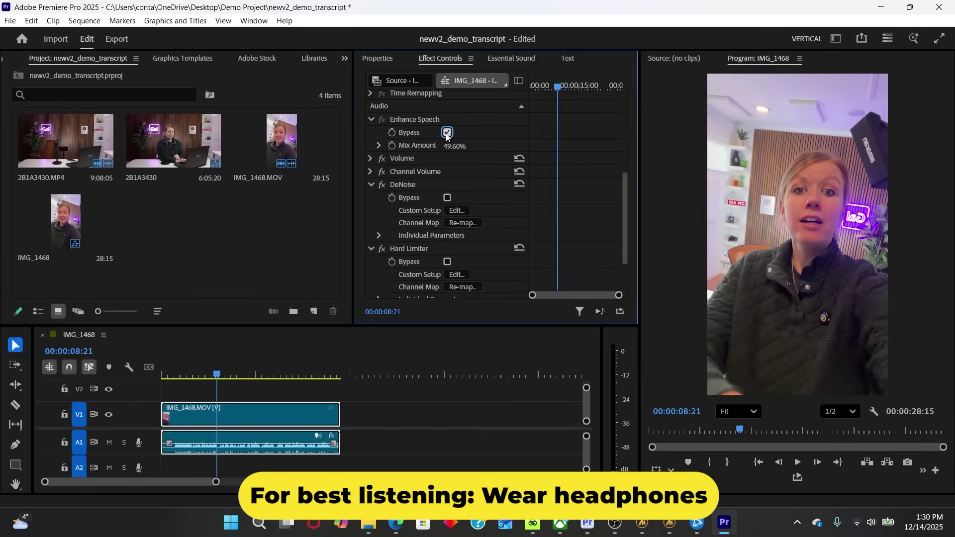
{"action": "left_click", "coordinate": [382, 186]}
{"action": "left_click", "coordinate": [180, 374]}
{"action": "key", "text": "space"}
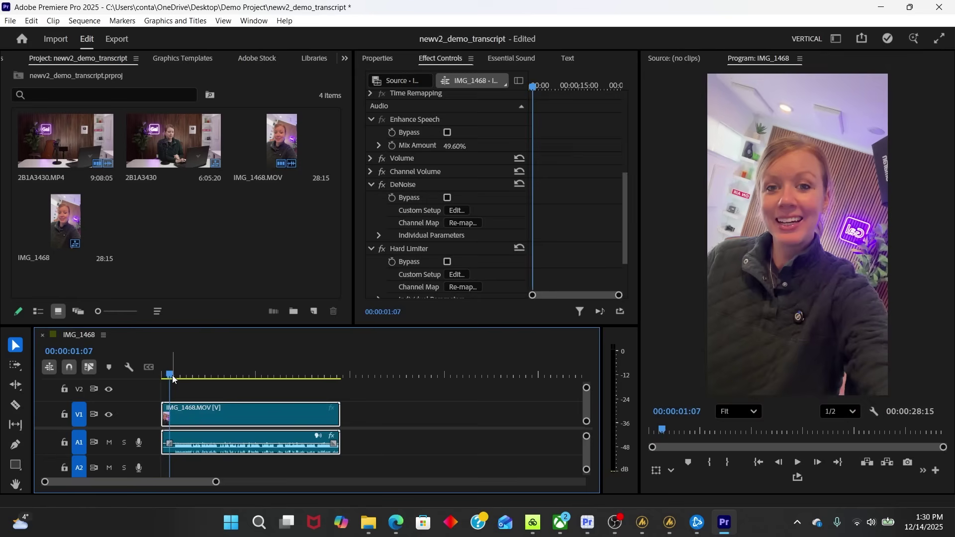
{"action": "key", "text": "space"}
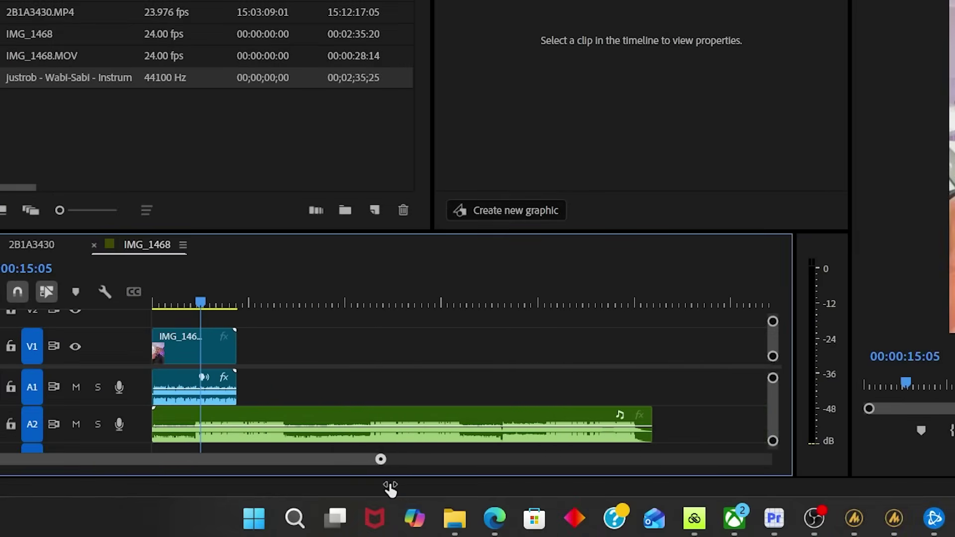
- Remix the Wabi-Sabi music on A2 with the Remix Tool so it ends with the IMG_1468 video
{"action": "left_click_drag", "start_coordinate": [227, 307], "coordinate": [237, 301]}
{"action": "left_click_drag", "start_coordinate": [645, 300], "coordinate": [654, 296]}
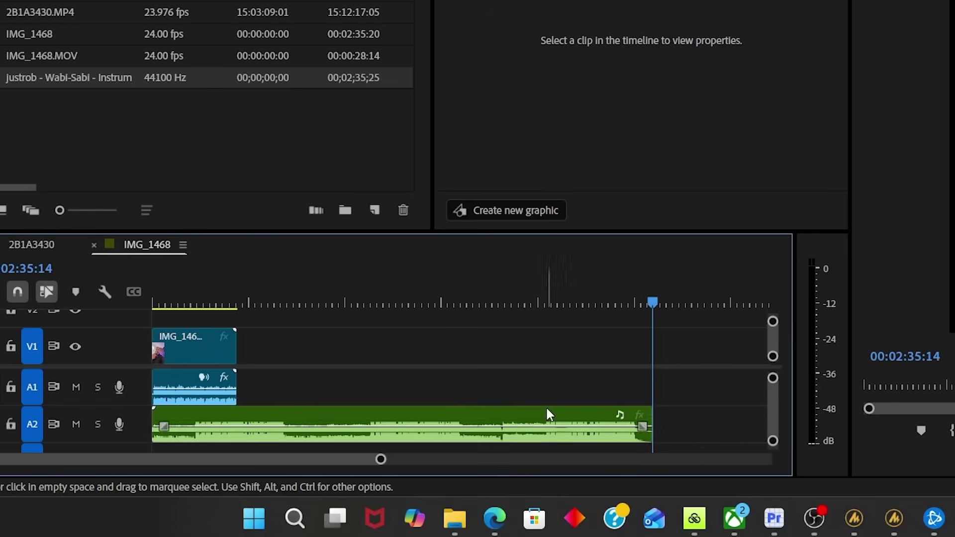
{"action": "left_click", "coordinate": [36, 218]}
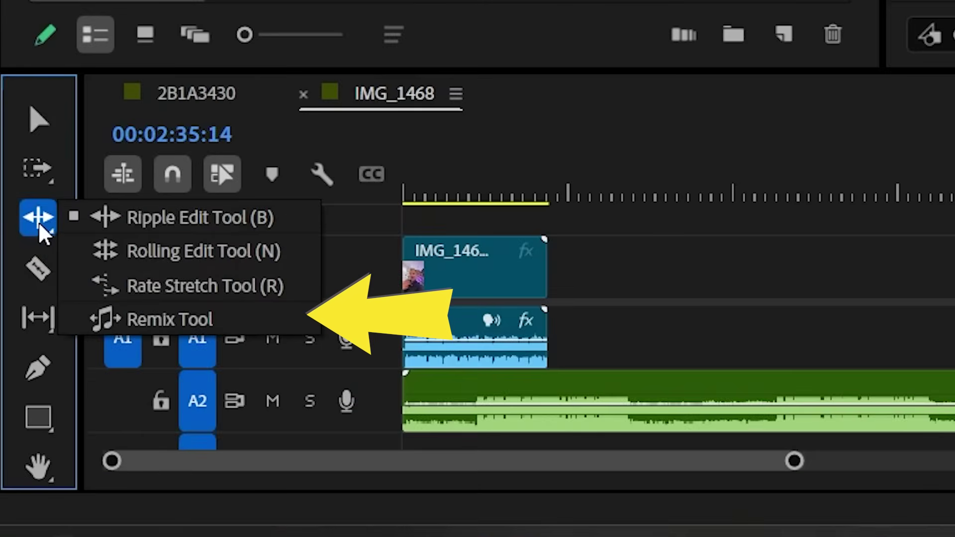
{"action": "left_click", "coordinate": [169, 319]}
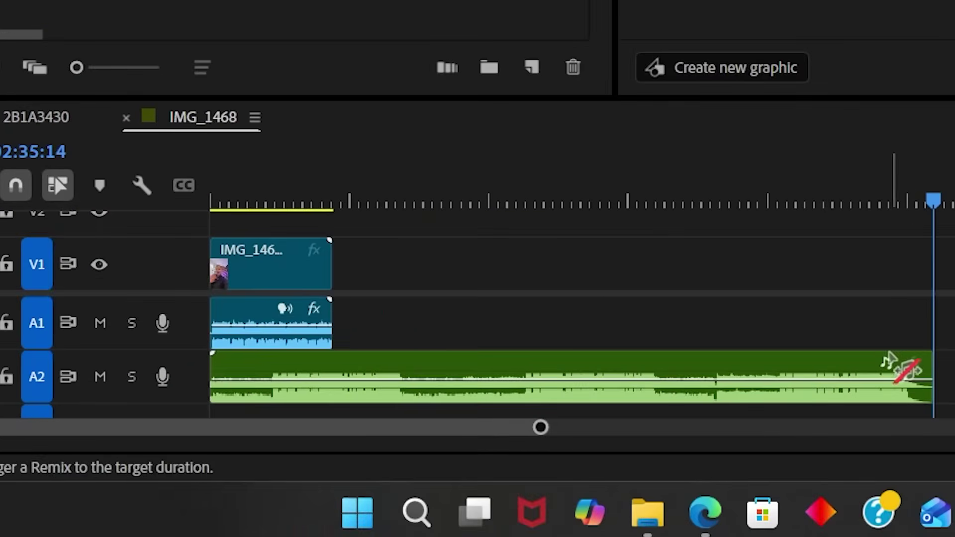
{"action": "left_click", "coordinate": [932, 369]}
{"action": "left_click_drag", "start_coordinate": [932, 369], "coordinate": [336, 341]}
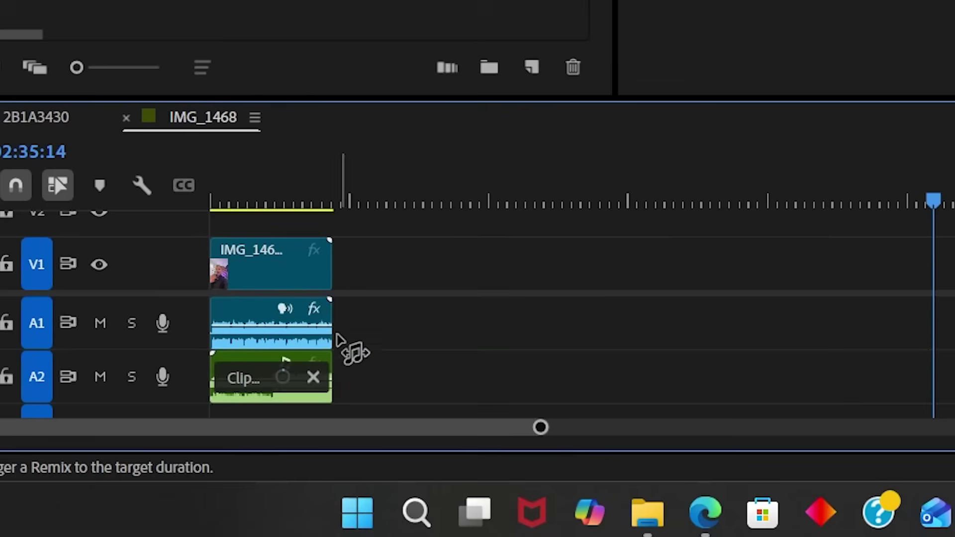
{"action": "left_click", "coordinate": [256, 200]}
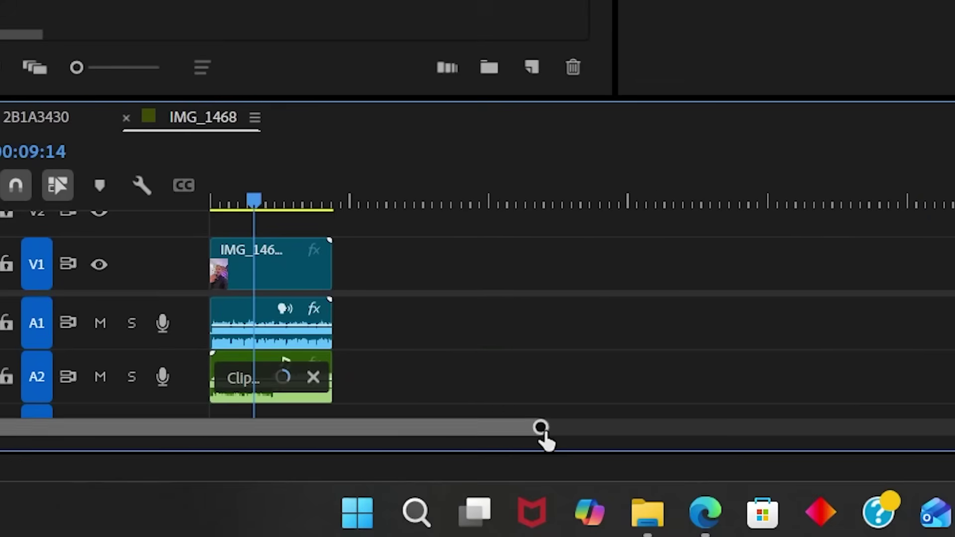
{"action": "left_click_drag", "start_coordinate": [541, 429], "coordinate": [388, 440]}
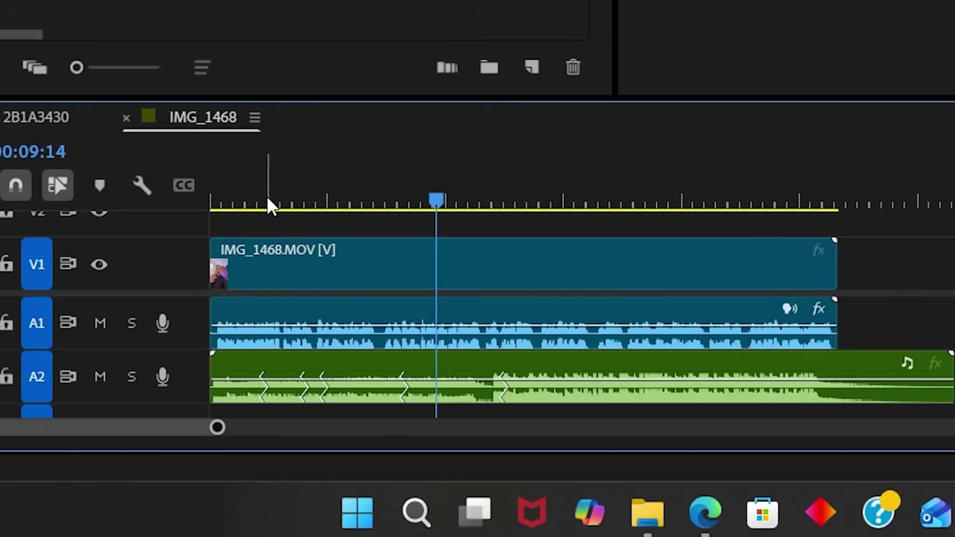
- Play the sequence from the start to hear the remixed Wabi-Sabi music
{"action": "left_click_drag", "start_coordinate": [267, 202], "coordinate": [244, 199]}
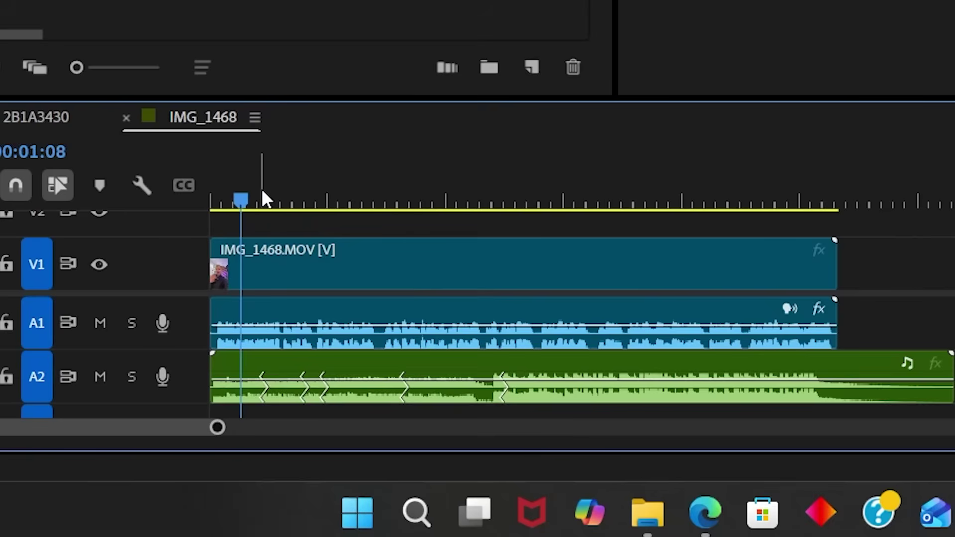
{"action": "key", "text": "space"}
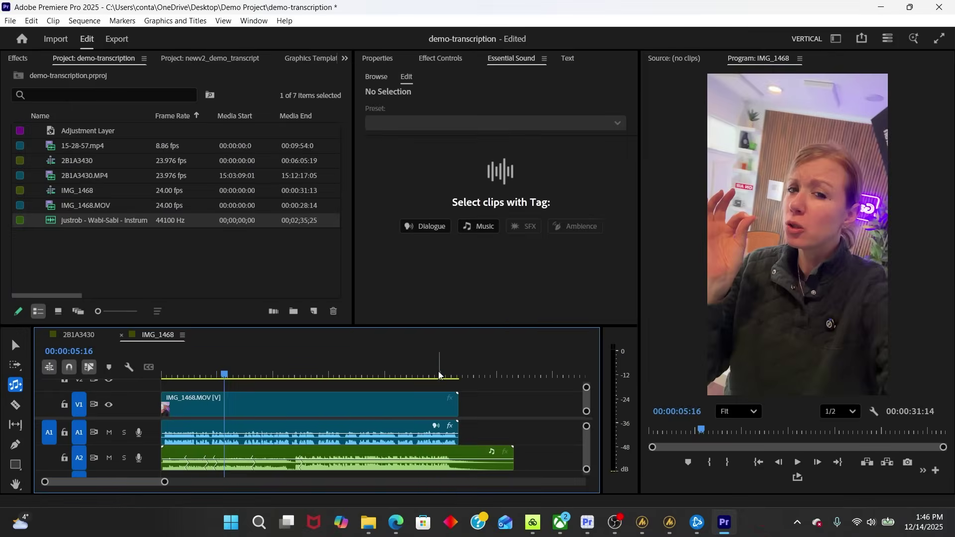
- Play the music's ending, enlarge the timeline, and solo the A2 music track
{"action": "left_click", "coordinate": [795, 201]}
{"action": "key", "text": "space"}
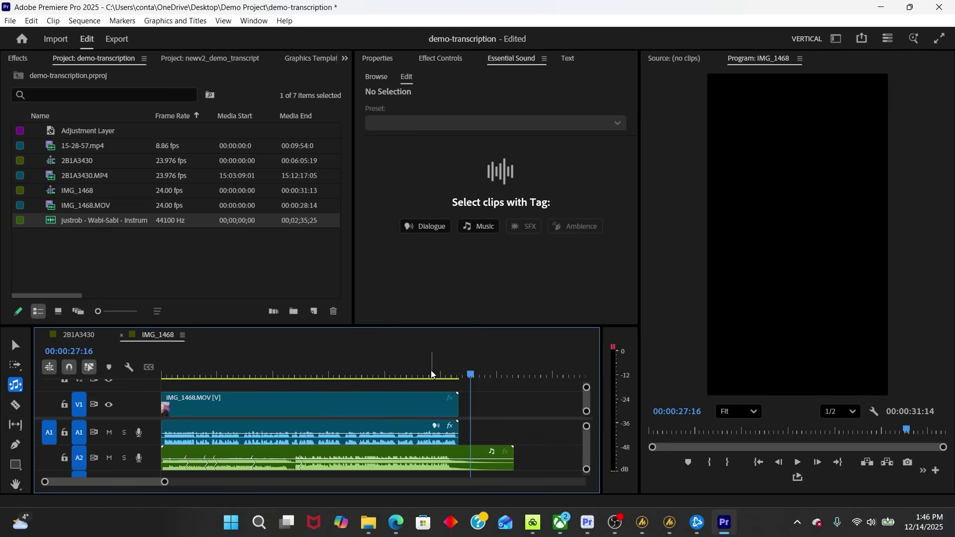
{"action": "left_click_drag", "start_coordinate": [323, 328], "coordinate": [323, 308]}
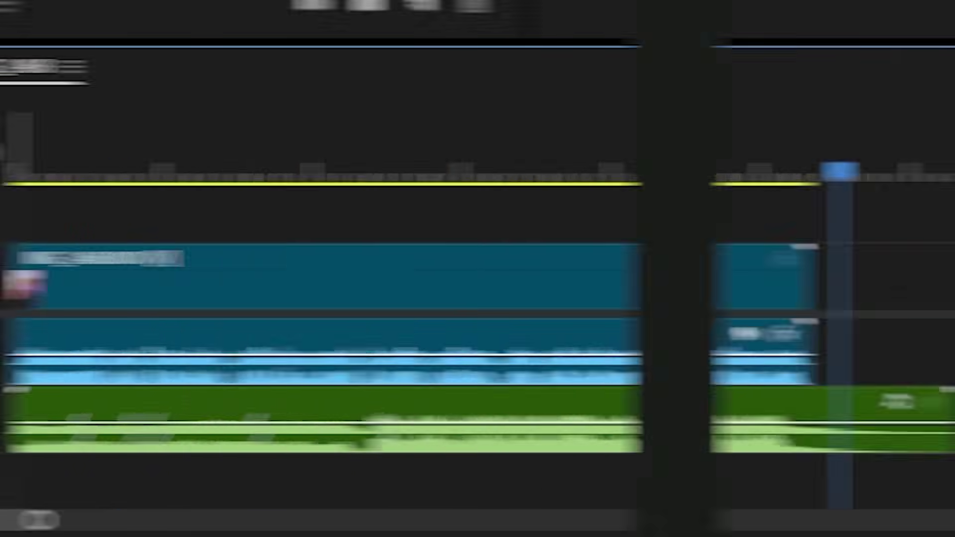
{"action": "left_click", "coordinate": [235, 423]}
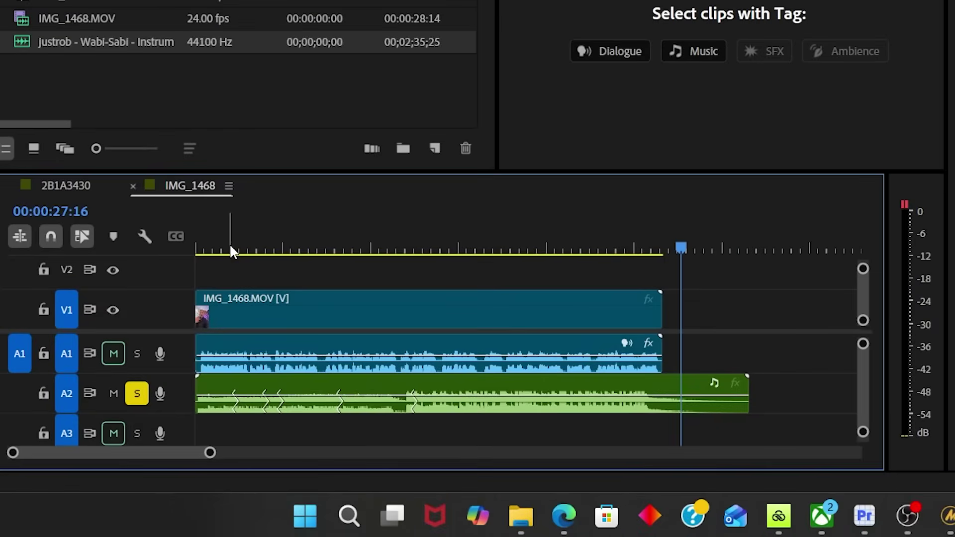
{"action": "left_click", "coordinate": [233, 247]}
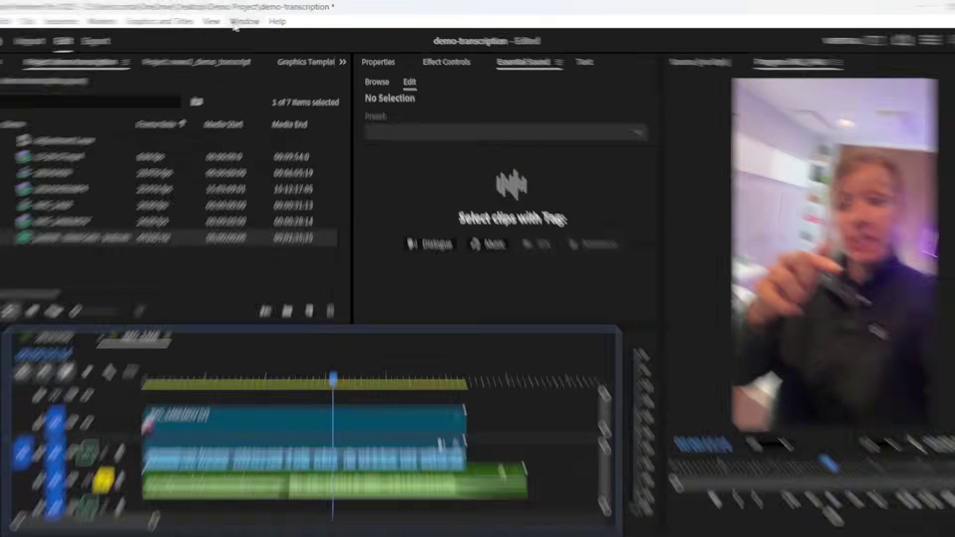
- Auto-Match the Wabi-Sabi loudness in Essential Sound, set clip volume to -7.3 dB, unsolo A2, and play
{"action": "left_click", "coordinate": [261, 20]}
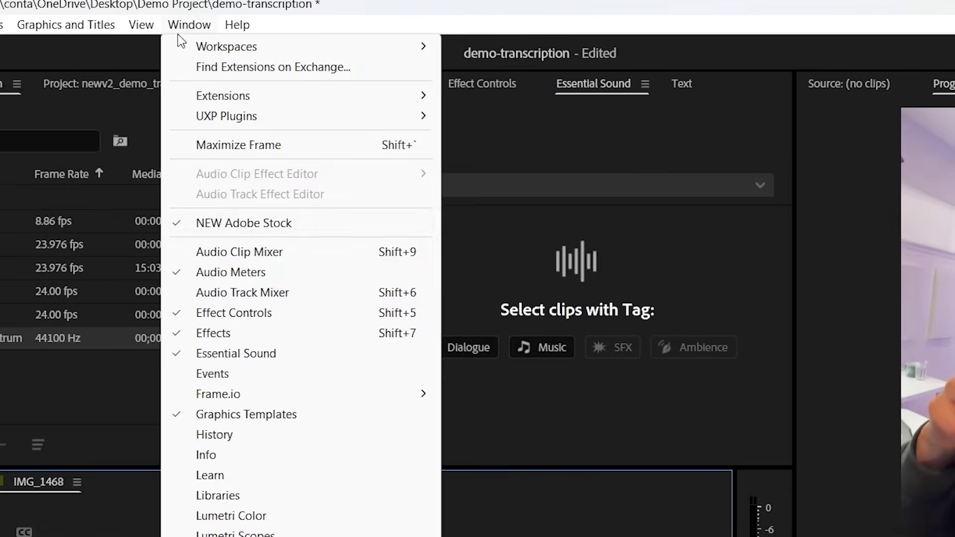
{"action": "left_click", "coordinate": [285, 351]}
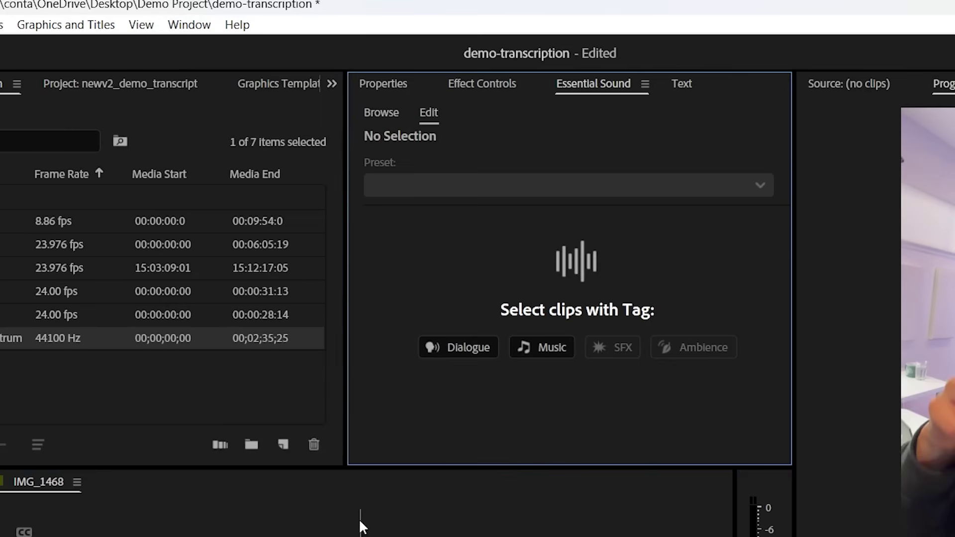
{"action": "left_click", "coordinate": [542, 347]}
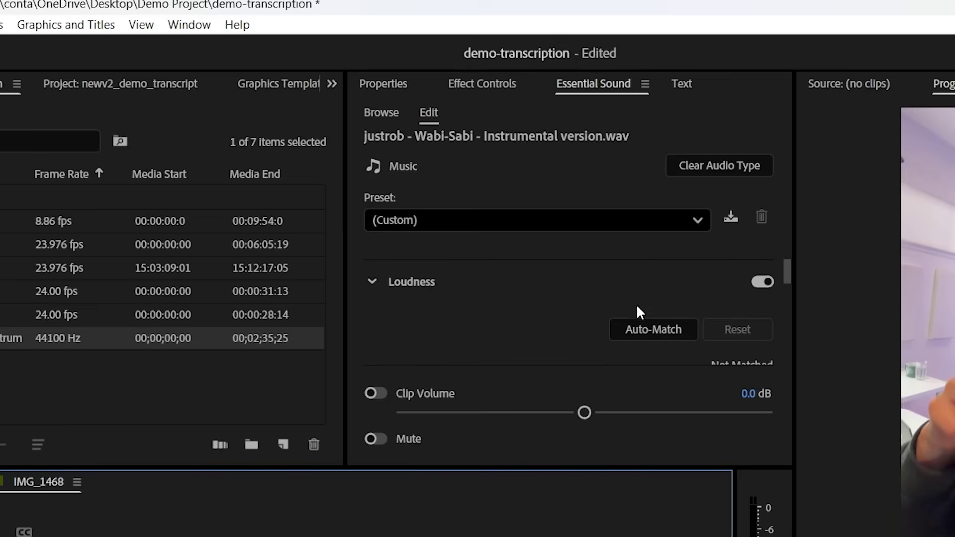
{"action": "left_click", "coordinate": [653, 329]}
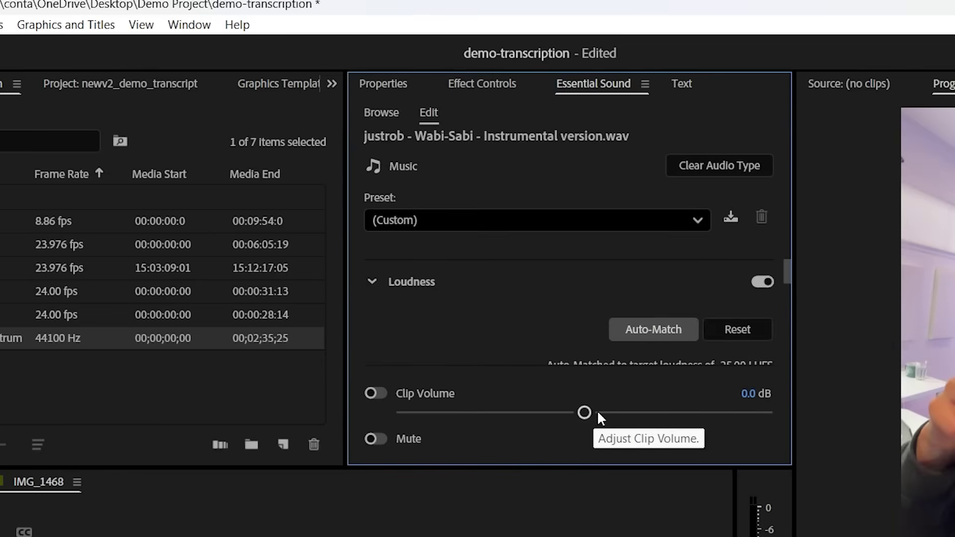
{"action": "left_click_drag", "start_coordinate": [598, 413], "coordinate": [549, 422]}
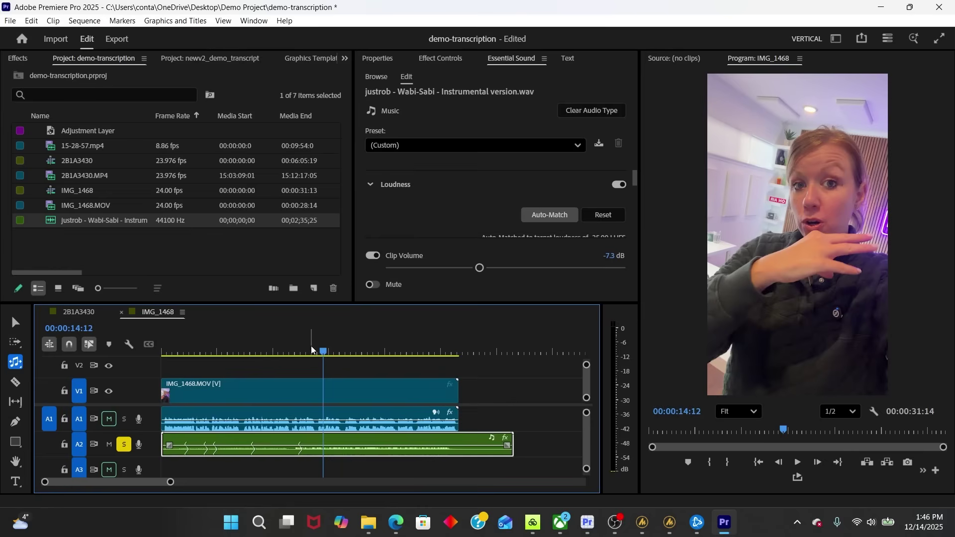
{"action": "left_click", "coordinate": [125, 446]}
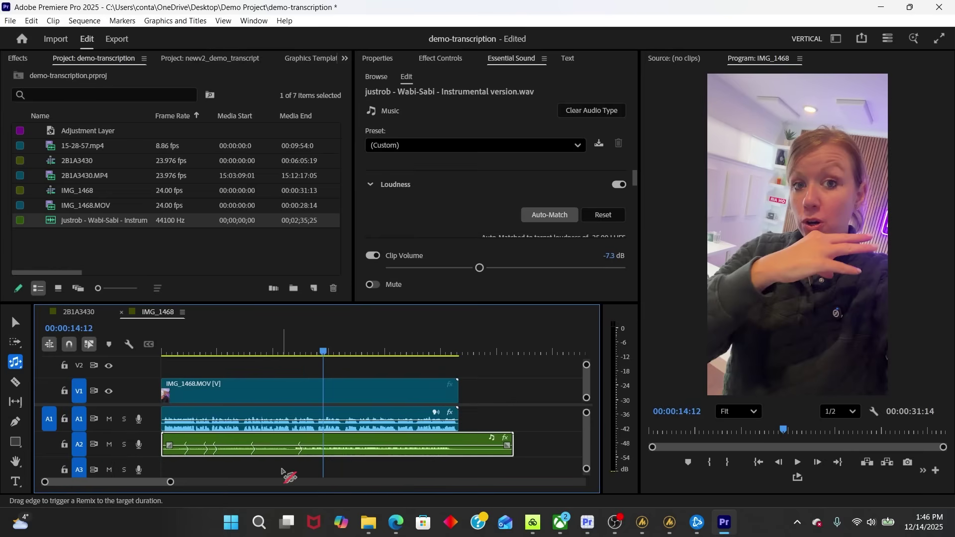
{"action": "key", "text": "space"}
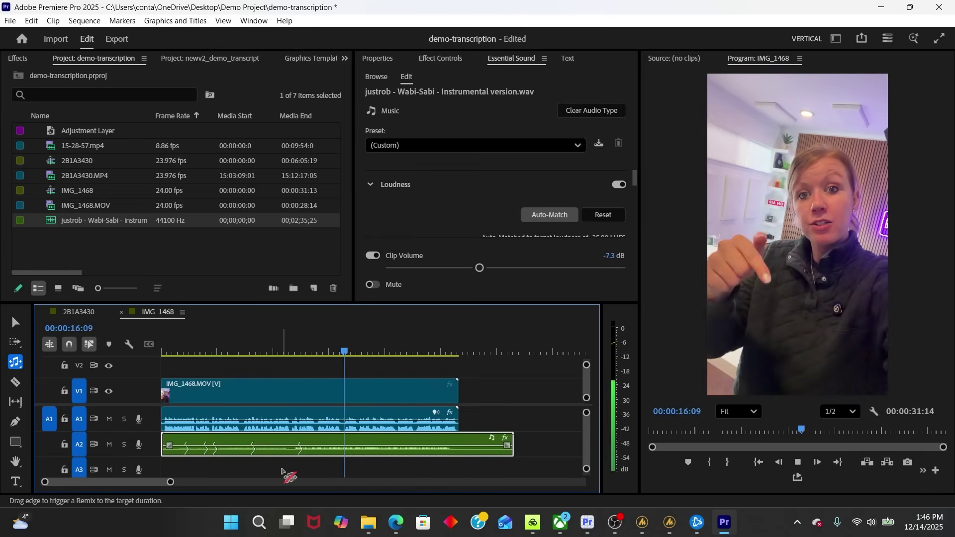